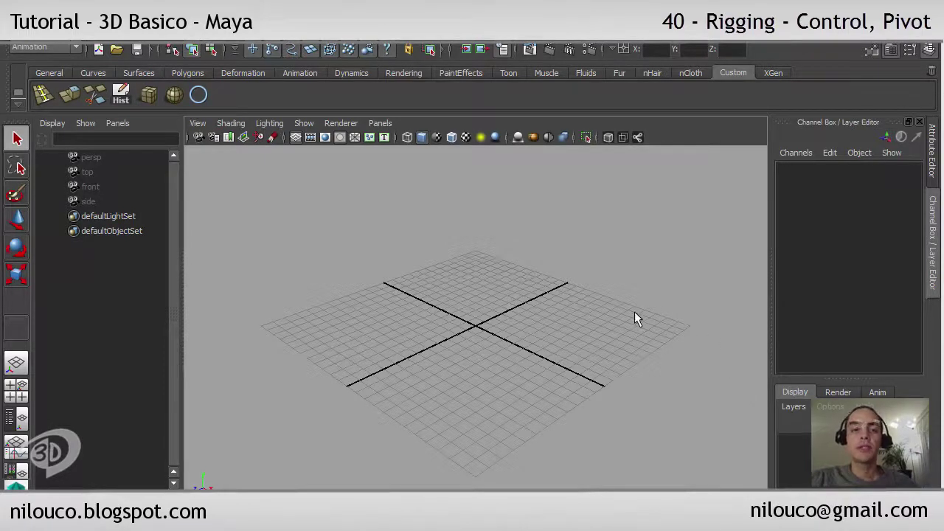
- Create a NURBS circle at the origin, frame it in the perspective view and select it
left_click(198, 94)
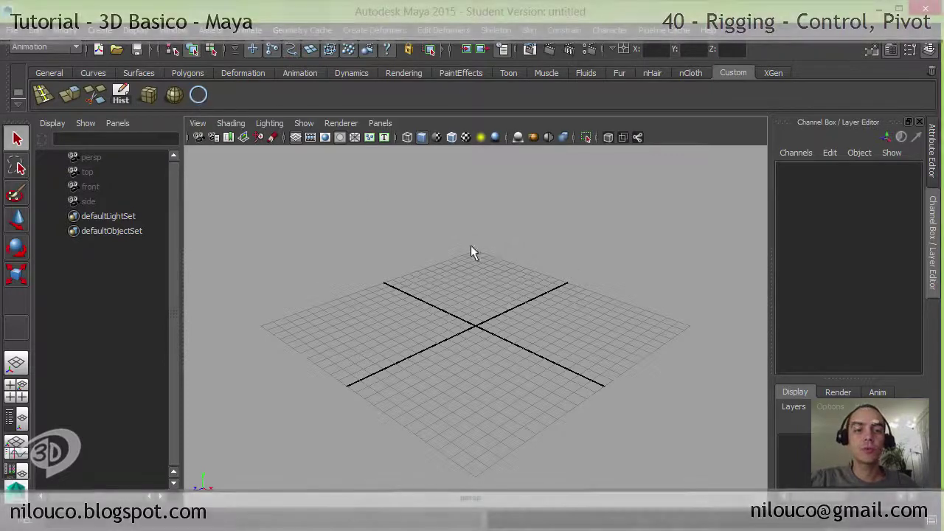
key("f")
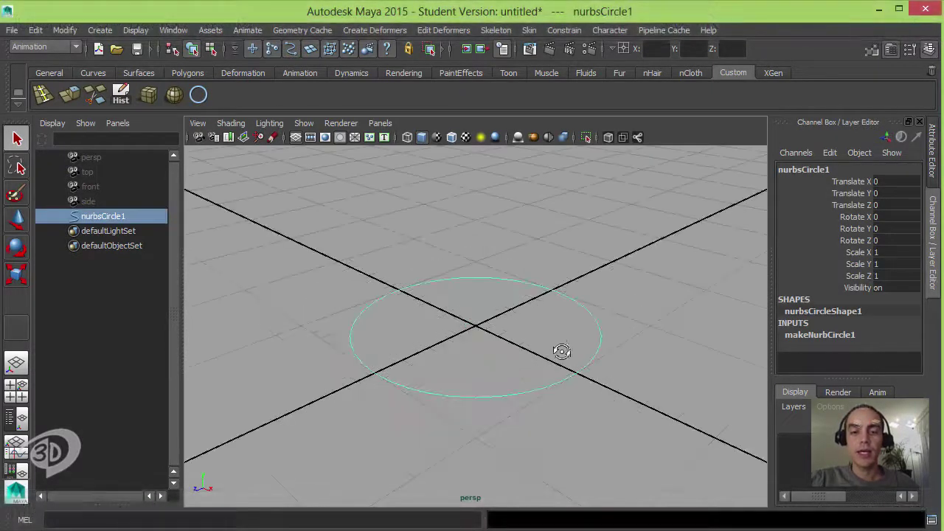
right_click_drag(561, 350, 425, 328, "alt")
left_click(559, 280)
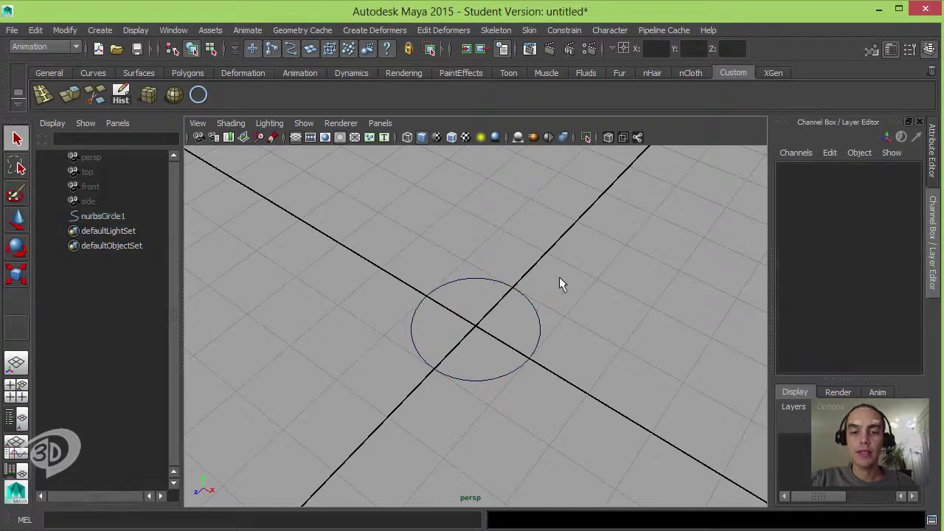
left_click_drag(489, 317, 538, 320, "alt")
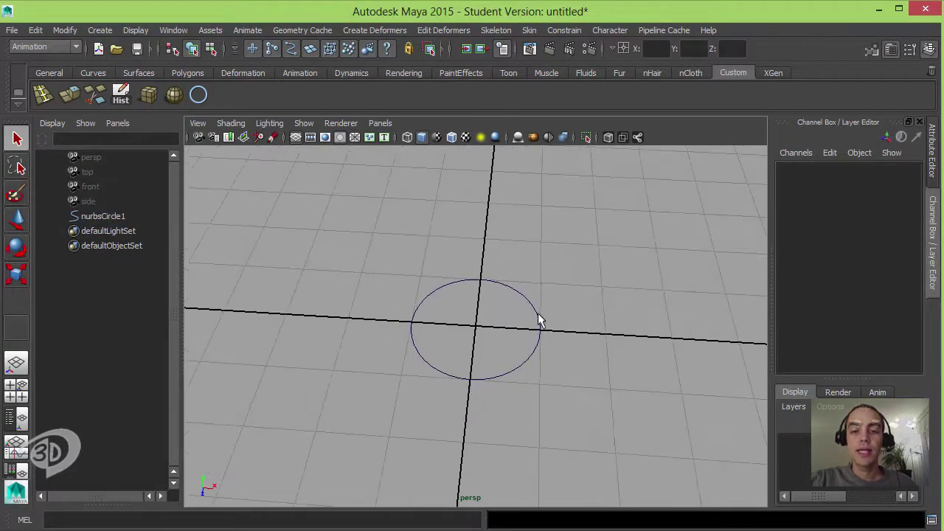
left_click(536, 317)
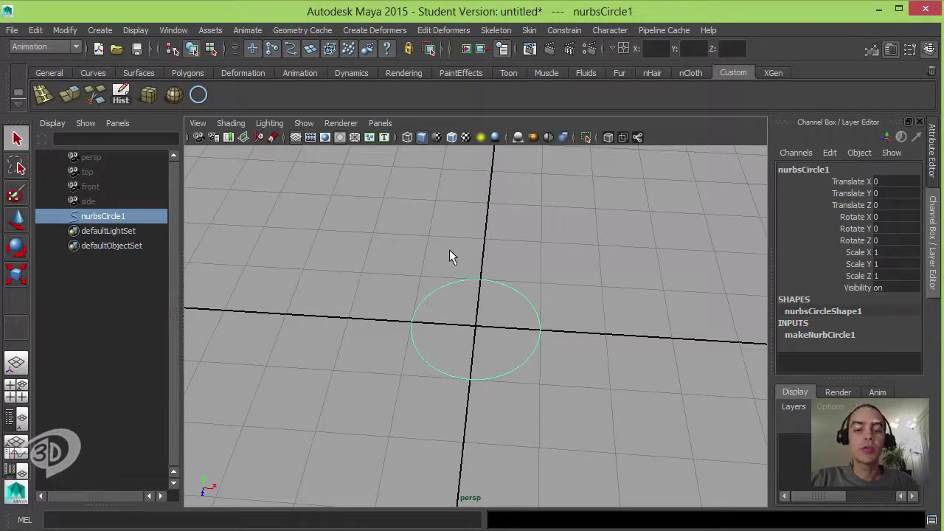
- Switch the circle to control vertices and move its upper-left vertex outward along X and Z
right_click_drag(470, 251, 407, 260)
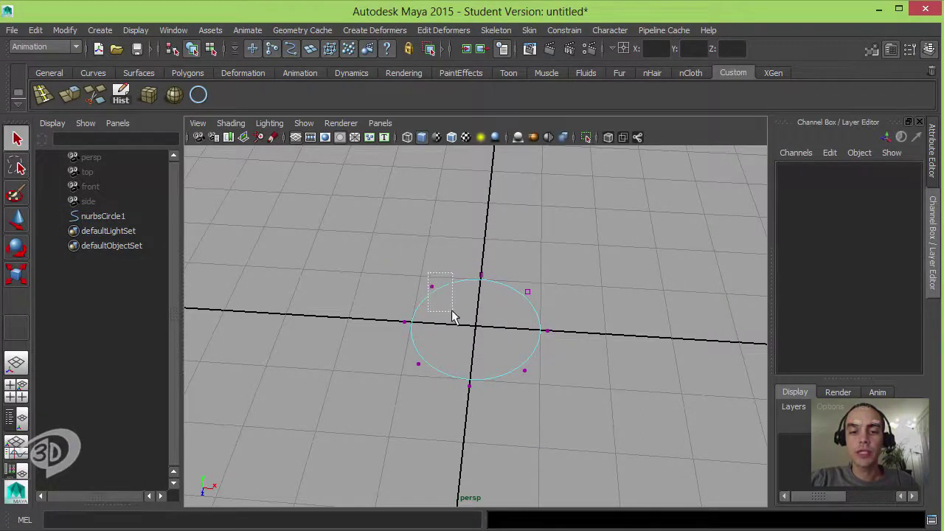
left_click_drag(453, 316, 448, 311)
key("w")
left_click_drag(492, 290, 496, 320, "alt")
left_click_drag(424, 352, 483, 271)
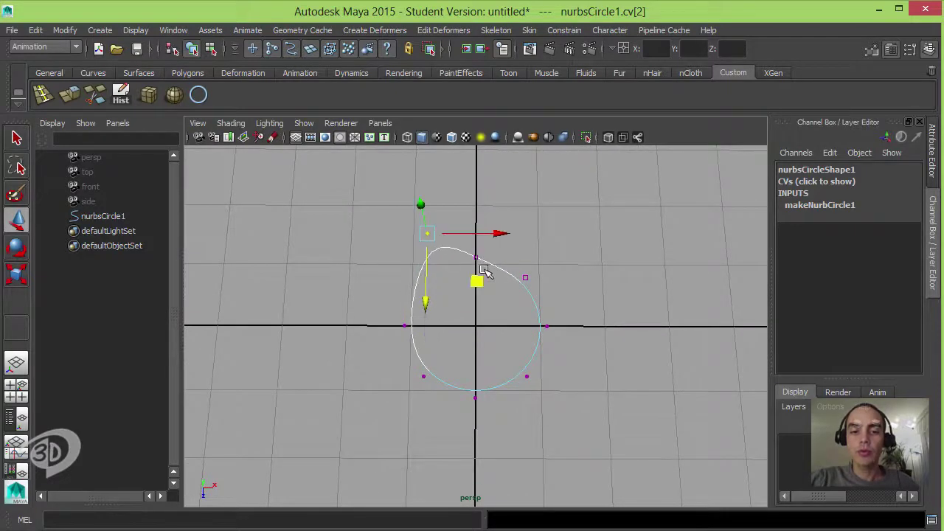
mouse_move(501, 233)
left_mouse_down()
mouse_move(442, 233)
mouse_move(485, 234)
left_mouse_up()
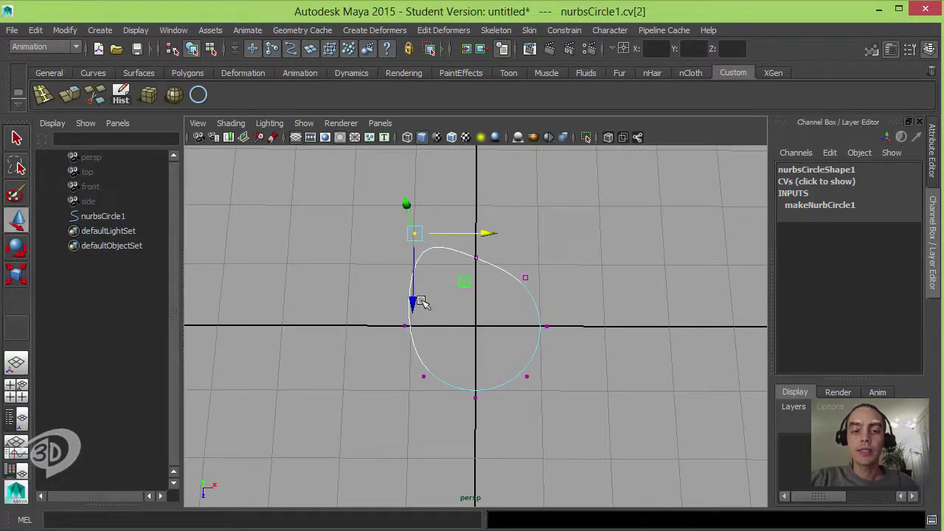
mouse_move(421, 303)
left_mouse_down()
mouse_move(411, 348)
mouse_move(428, 308)
left_mouse_up()
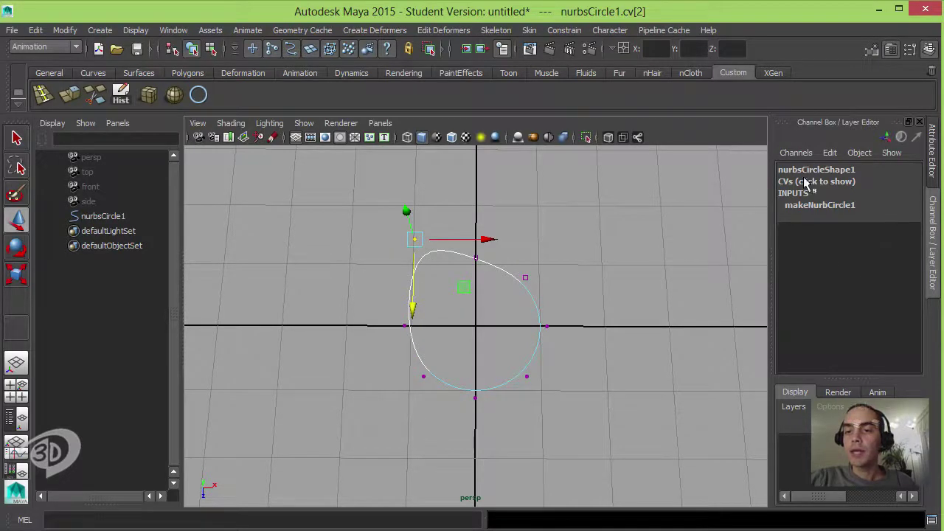
- Set the moved control vertex's X and Z offsets to 0, and select all of the circle's control vertices
left_click(833, 182)
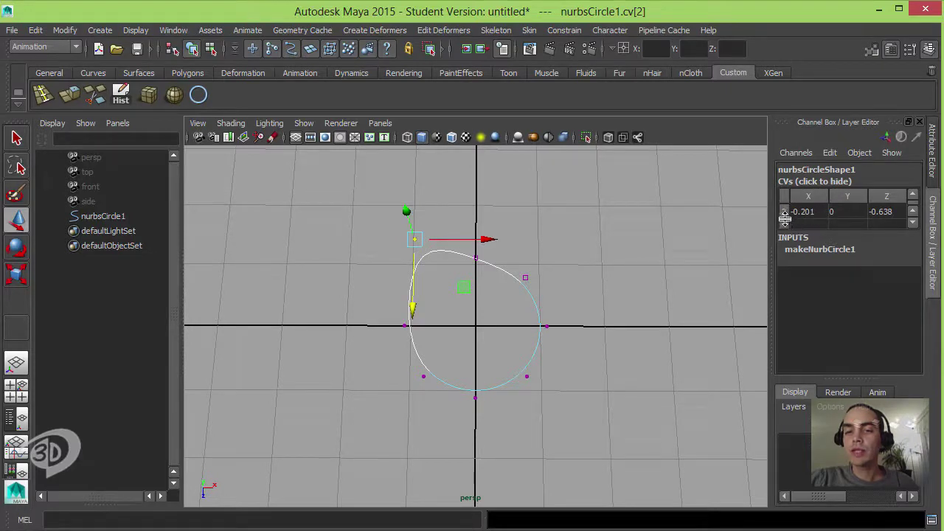
left_click(815, 213)
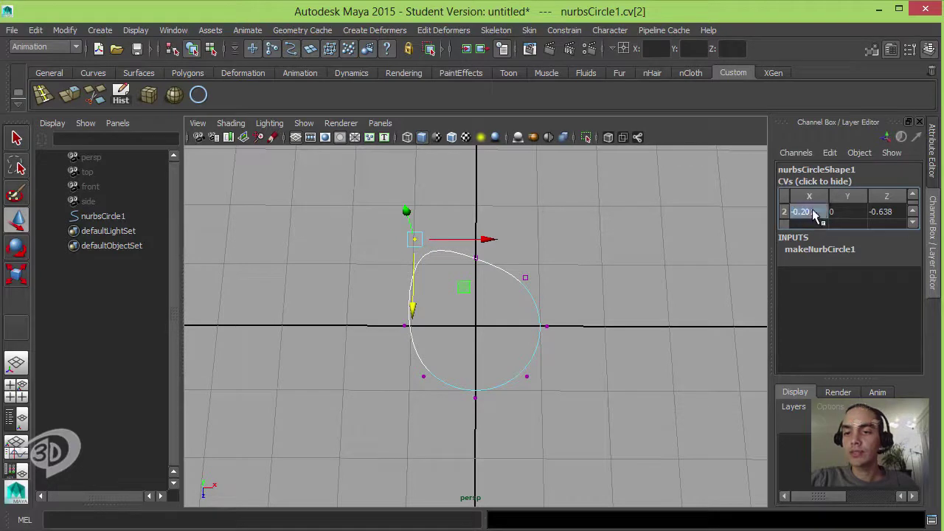
type("0")
key("Return")
left_click(887, 211)
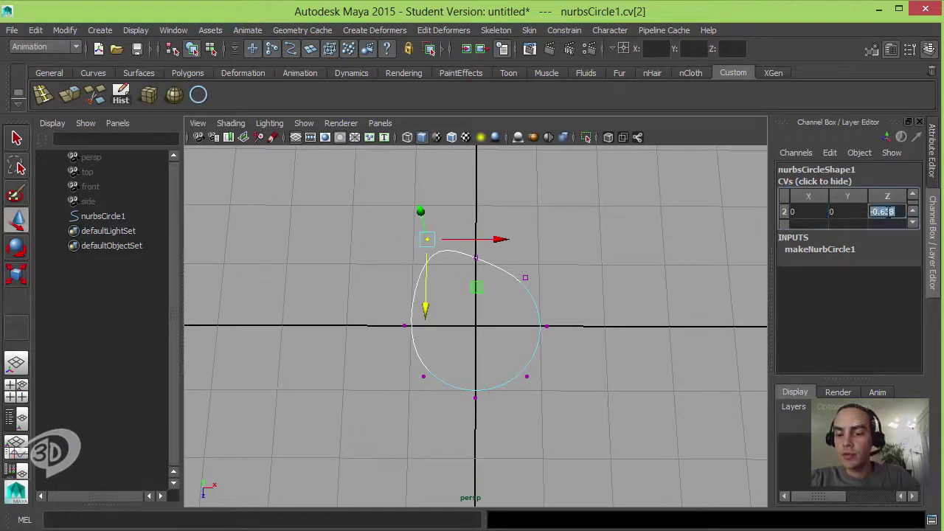
type("0")
key("Return")
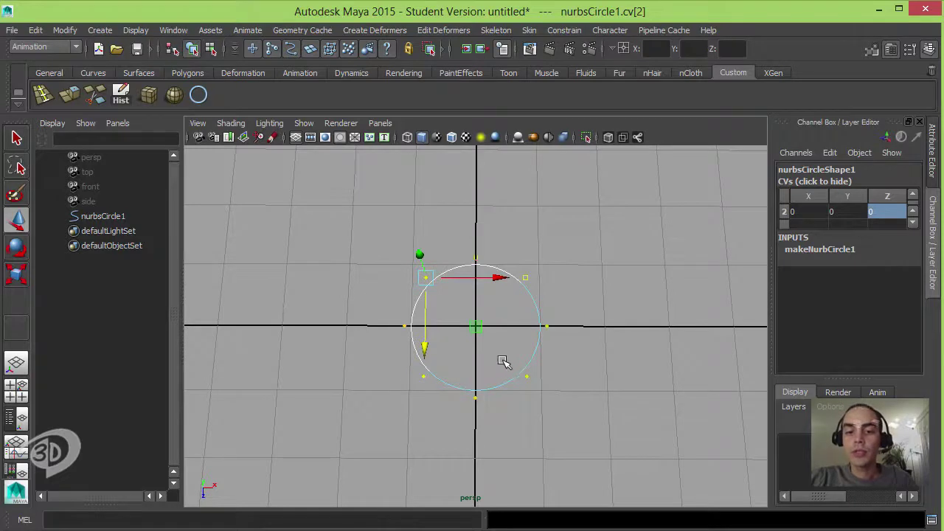
left_click_drag(330, 194, 603, 432)
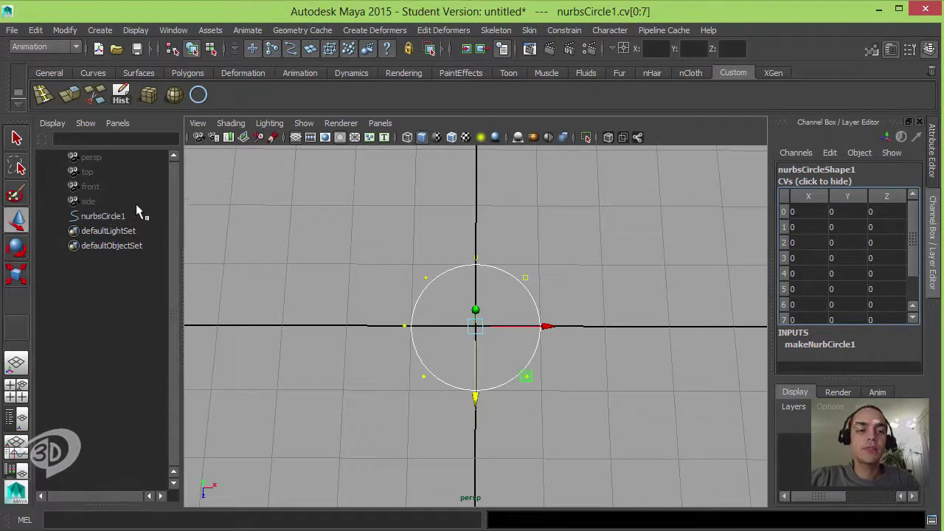
- Show shape nodes in the Outliner, expand nurbsCircle1 and compare the attributes of its transform and shape nodes
right_click(104, 310)
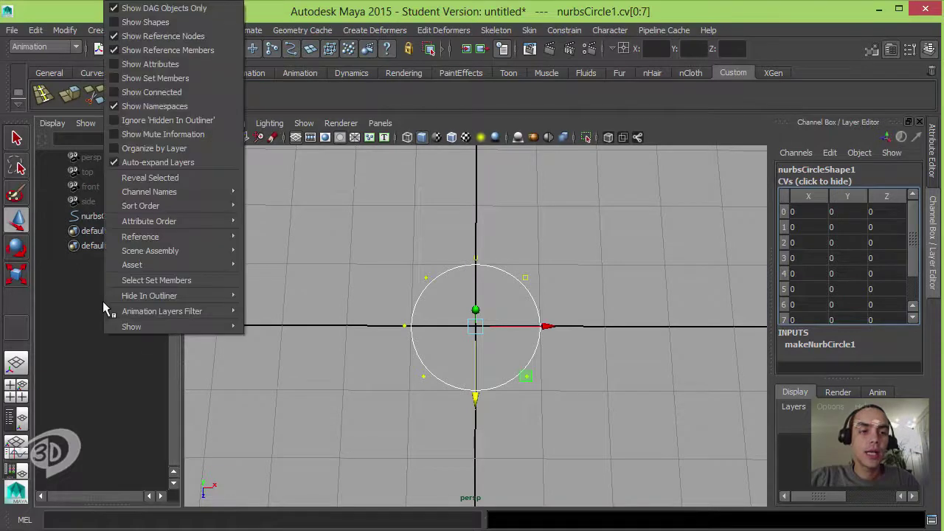
left_click(183, 24)
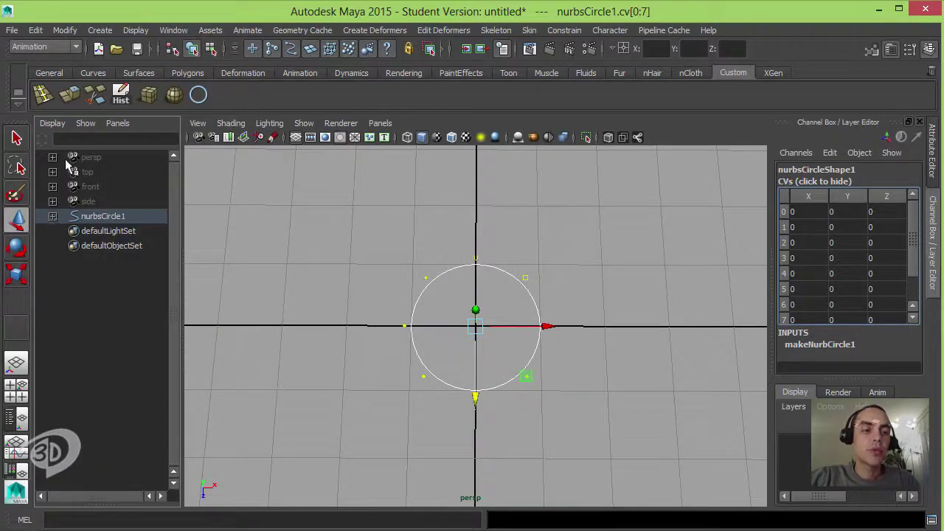
left_click(53, 216)
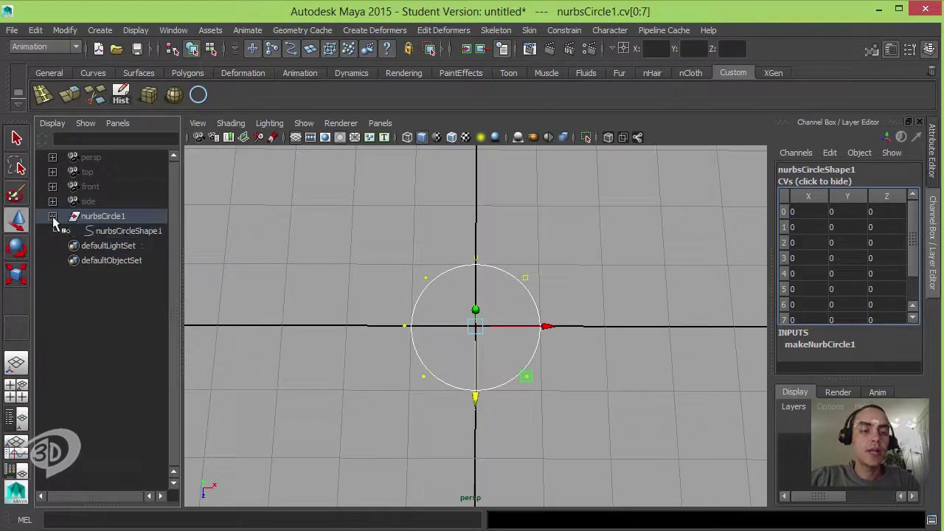
left_click(126, 232)
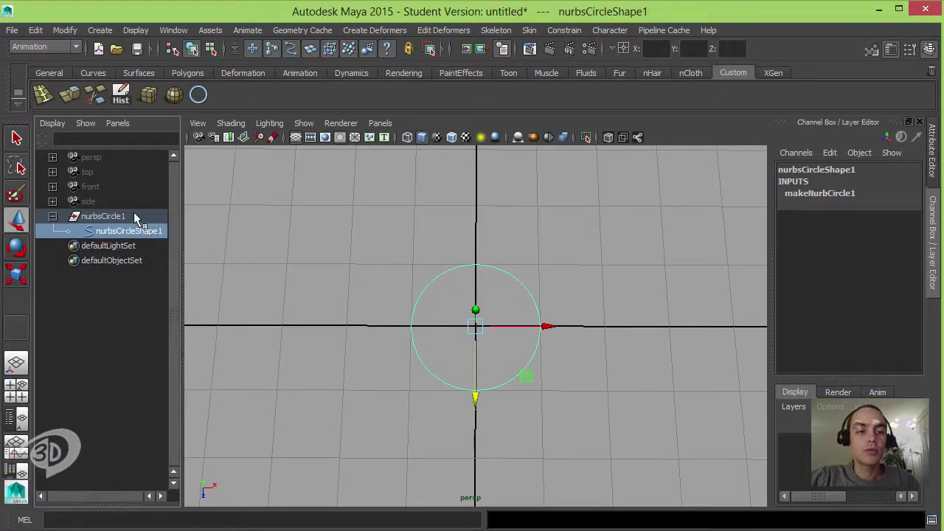
left_click(104, 216)
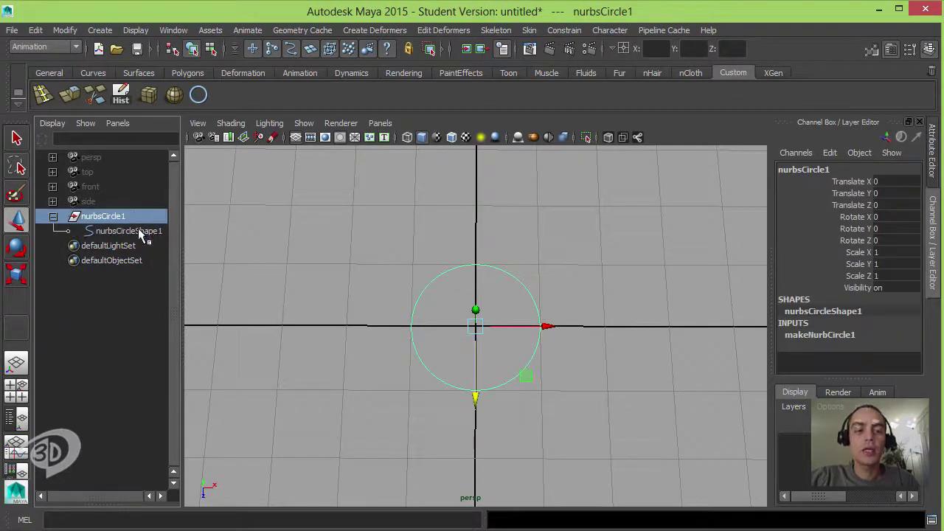
left_click(129, 231)
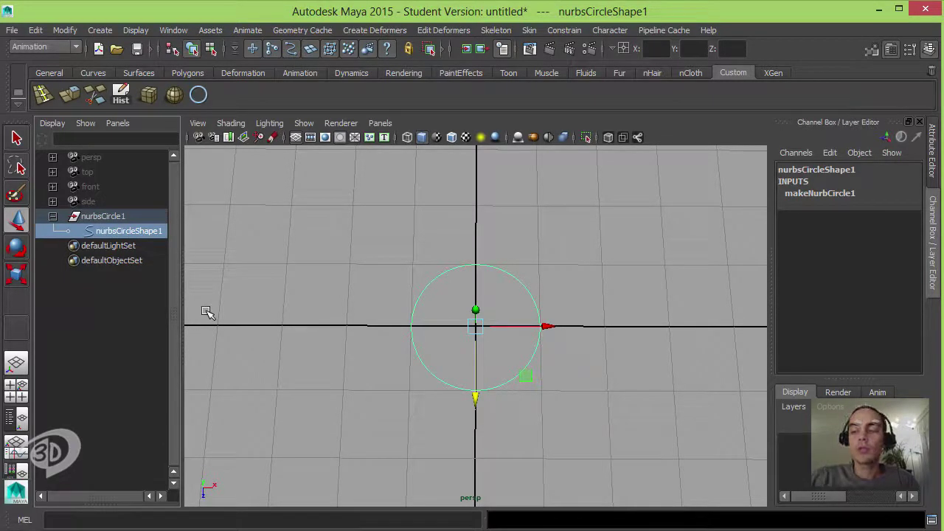
- Create a polygon sphere at the origin, expand it in the Outliner and compare its transform and shape nodes
left_click(174, 95)
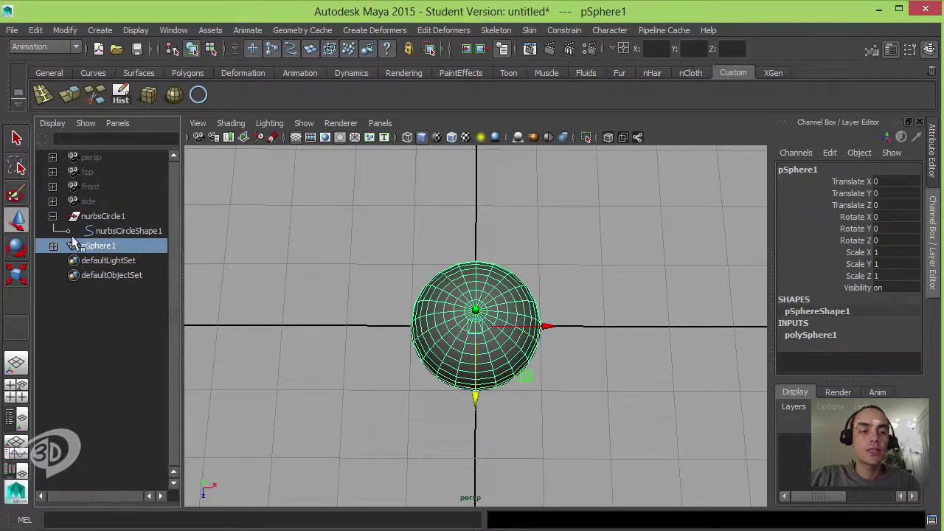
left_click(53, 247)
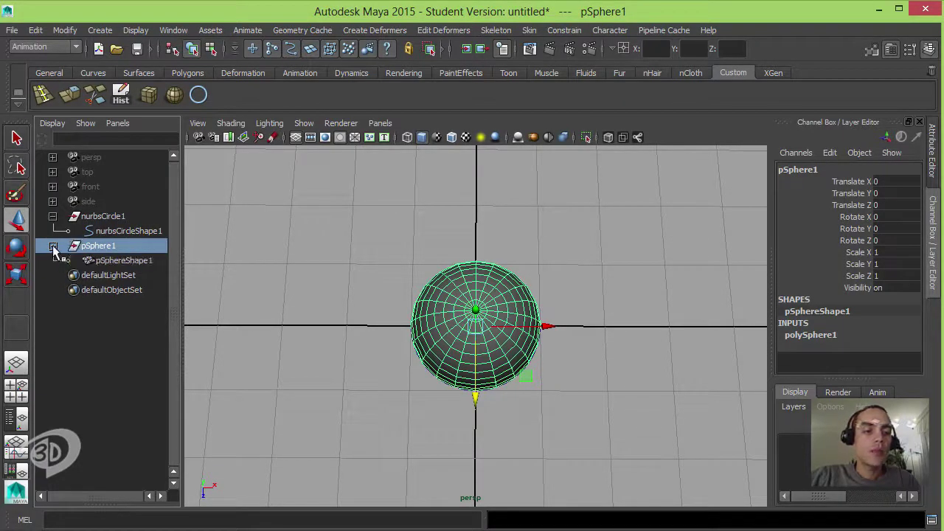
left_click(109, 261)
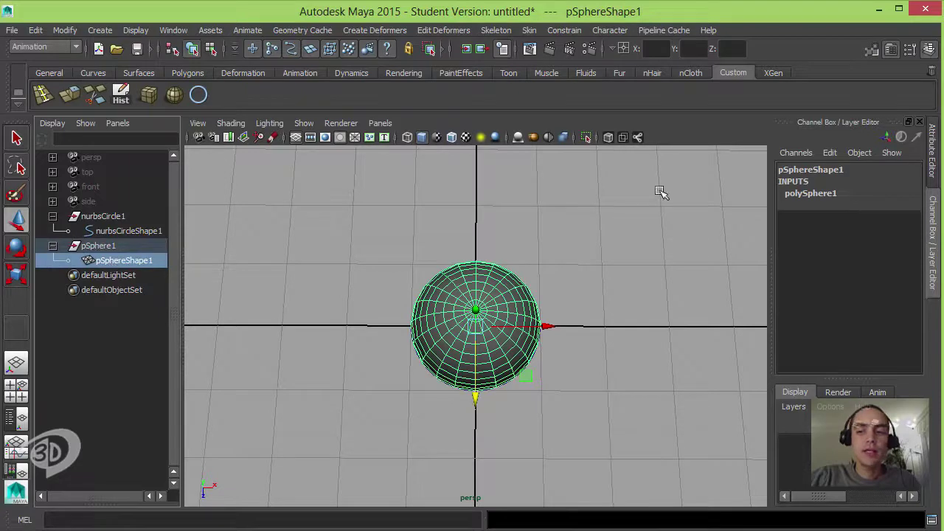
left_click(116, 244)
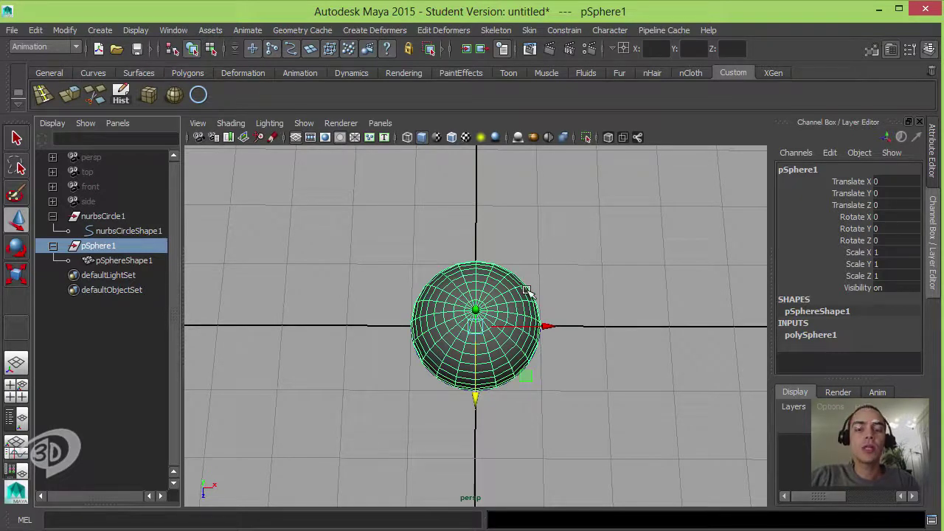
left_click(140, 260)
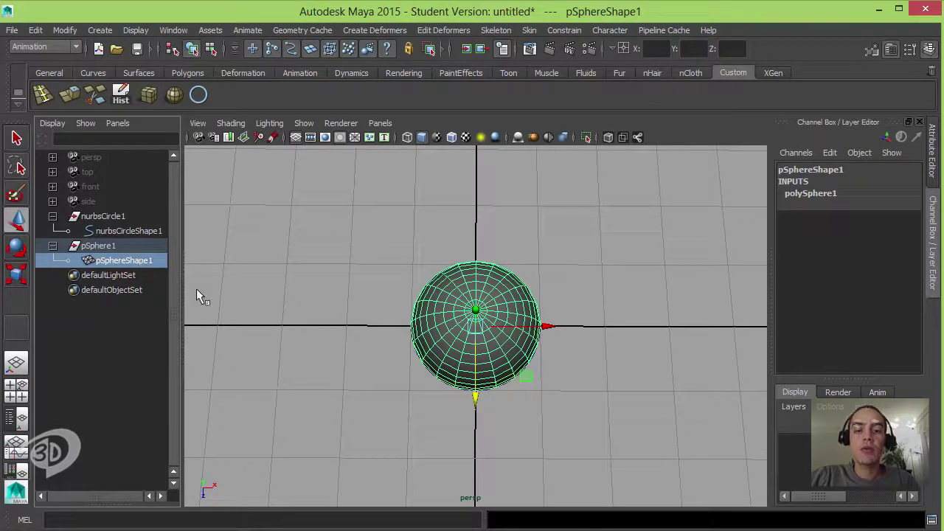
- Select all vertices of the sphere, examine their full list of CV offsets and return to object mode
right_click_drag(508, 229, 449, 229)
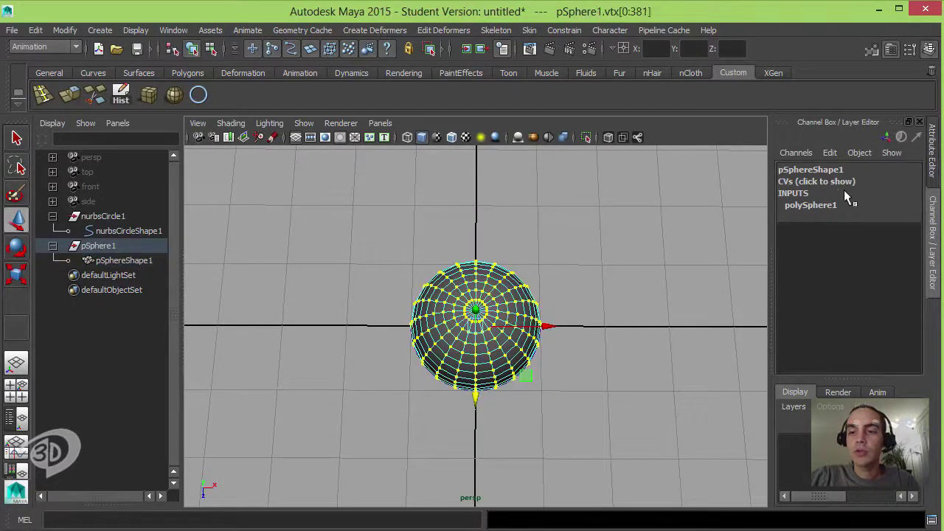
left_click(831, 181)
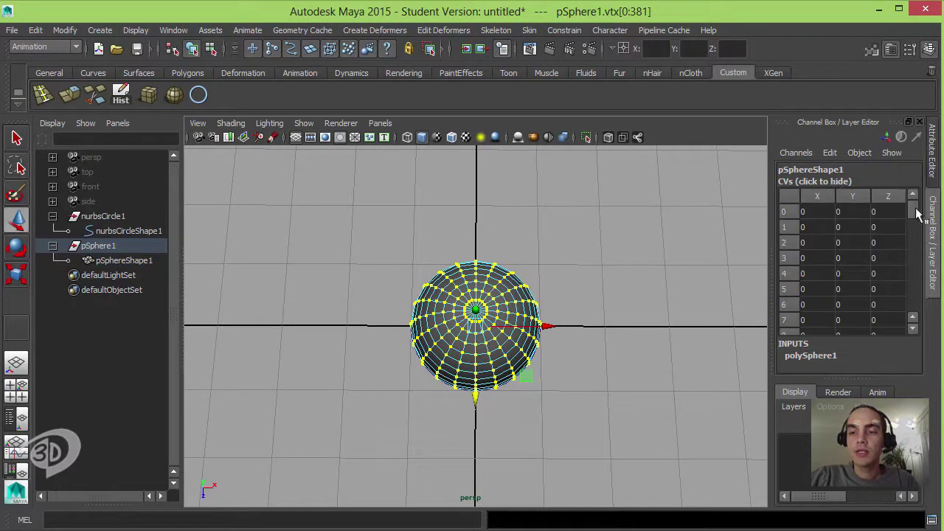
left_click_drag(915, 207, 908, 327)
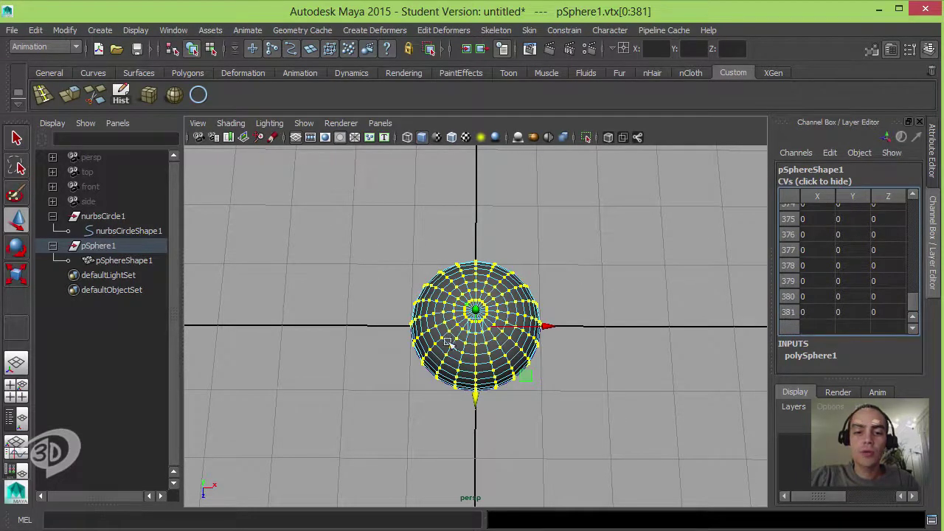
left_click_drag(914, 308, 914, 204)
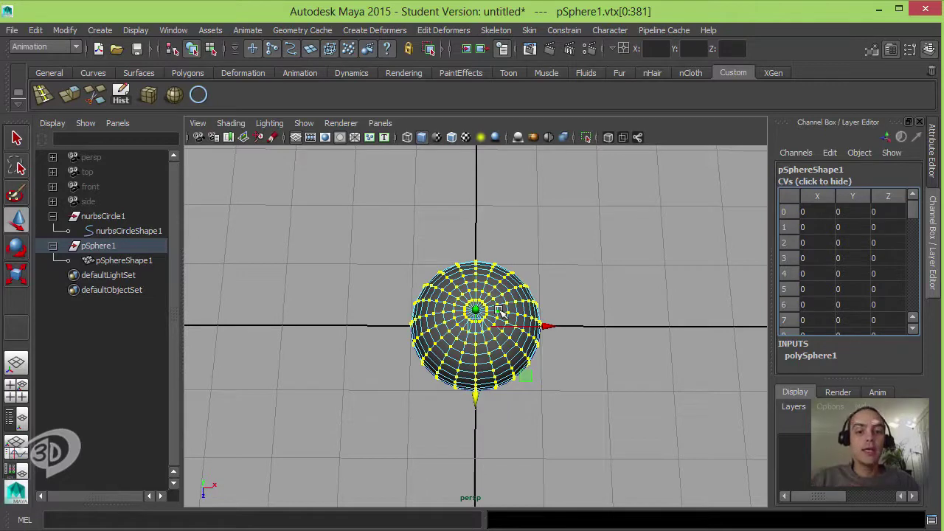
right_click_drag(500, 313, 555, 206)
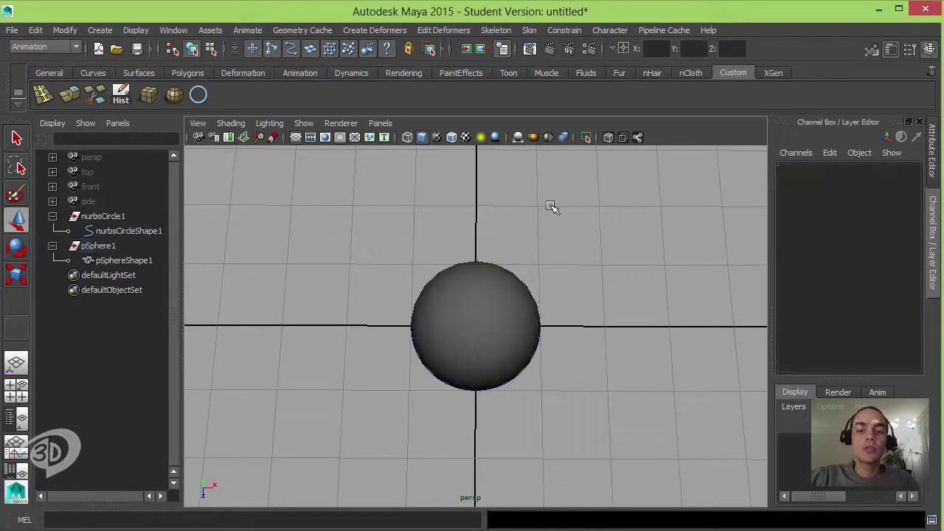
- Select pSphere1 and turn off Show Shapes in the Outliner
left_click(123, 250)
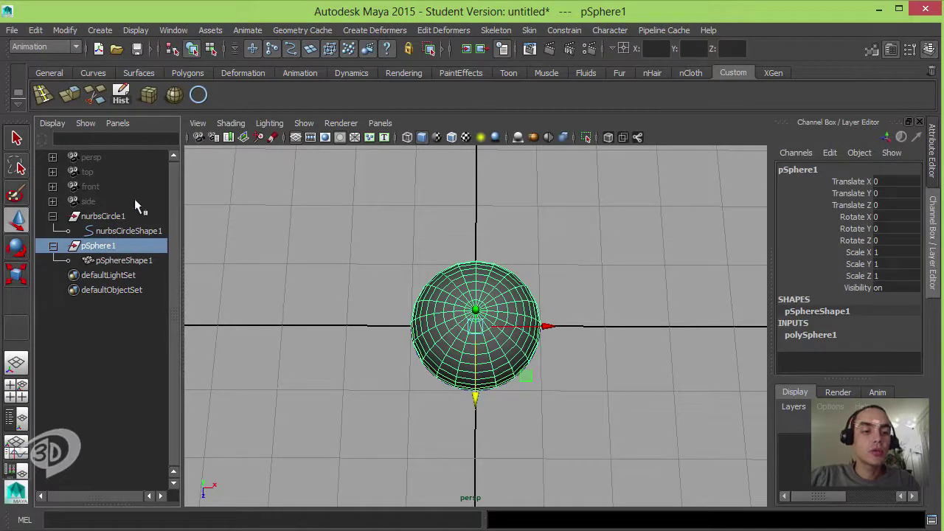
right_click(115, 315)
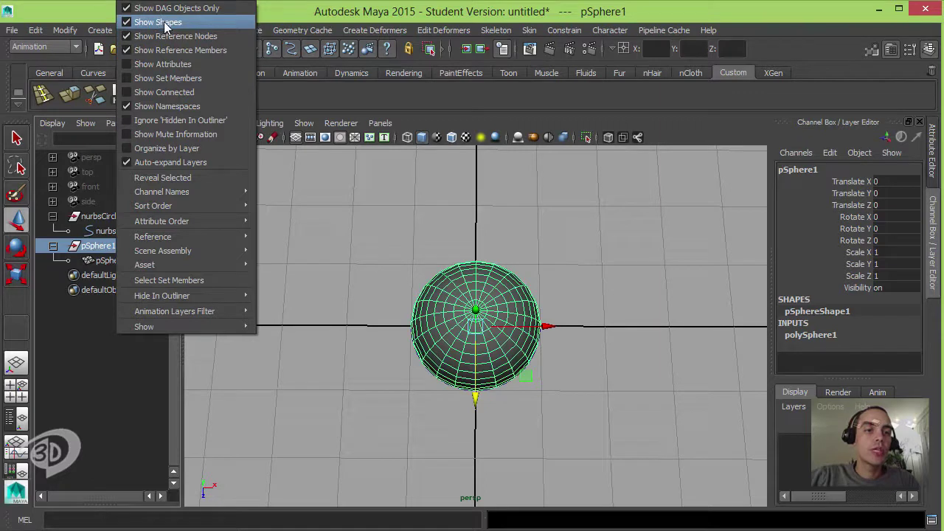
left_click(127, 23)
- Compare the channel values of nurbsCircle1 and pSphere1 by selecting them alternately, ending with the circle selected
left_click(102, 216)
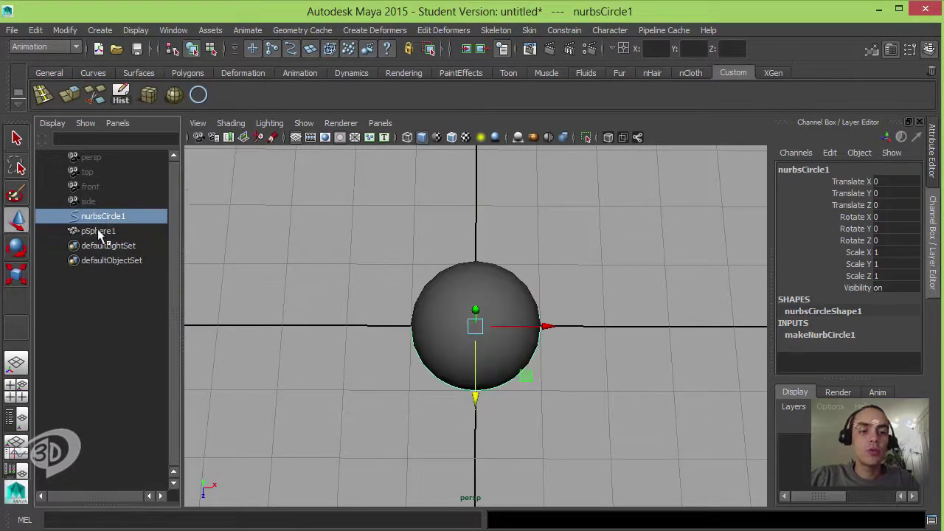
left_click(101, 231)
left_click(103, 216)
left_click(103, 231)
left_click(104, 216)
left_click(107, 232)
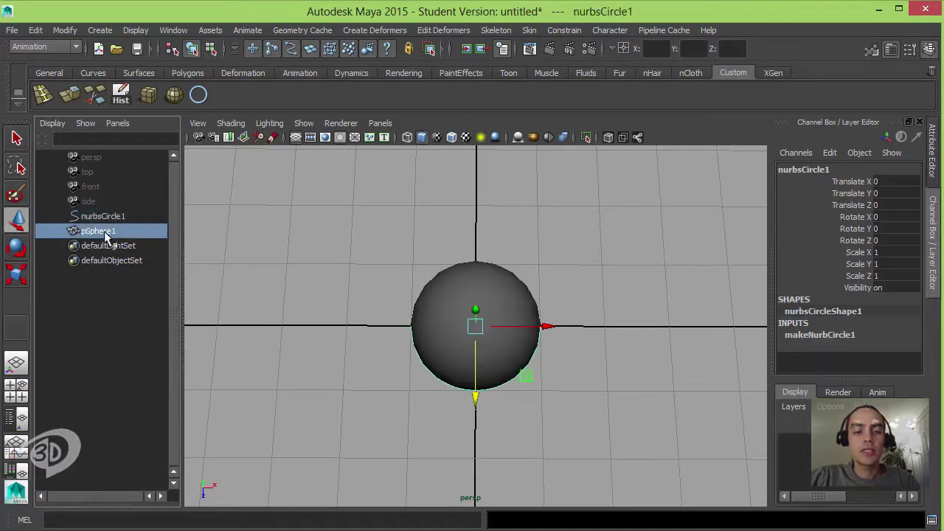
left_click(107, 217)
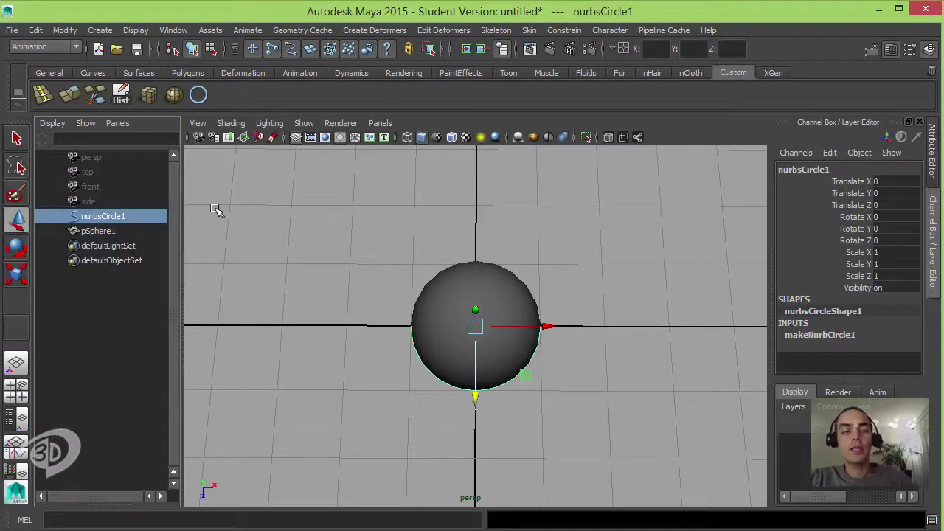
- Delete the polygon sphere and create a polygon cube at the origin inside the NURBS circle
left_click_drag(447, 295, 432, 258, "alt")
left_click(447, 288)
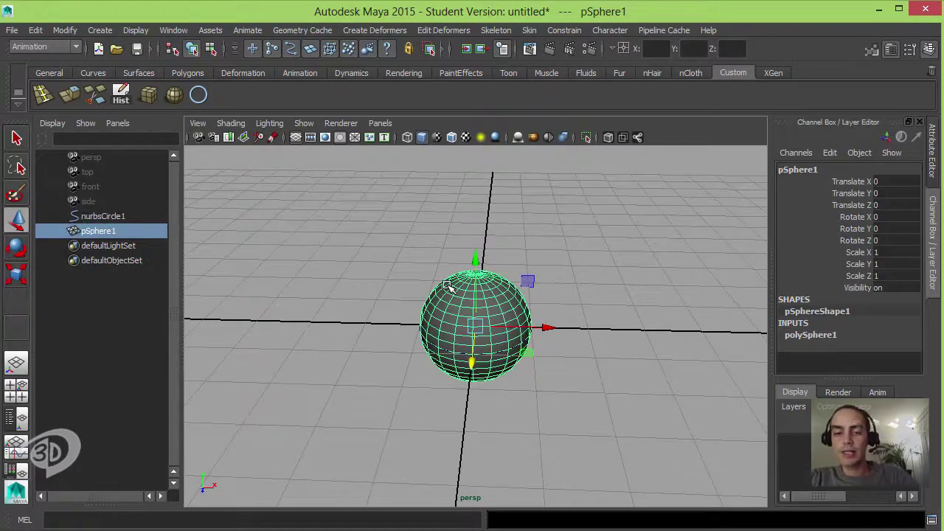
key("Delete")
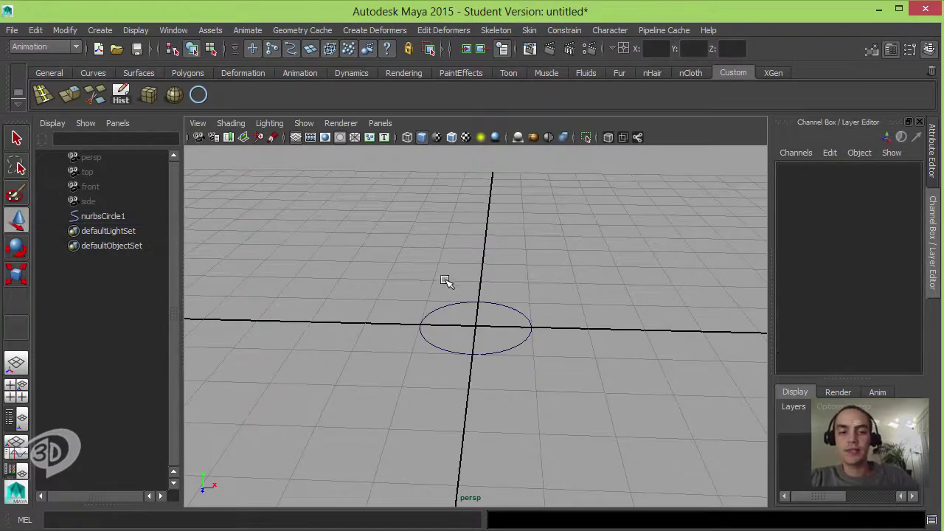
left_click(149, 94)
left_click_drag(415, 268, 444, 322, "alt")
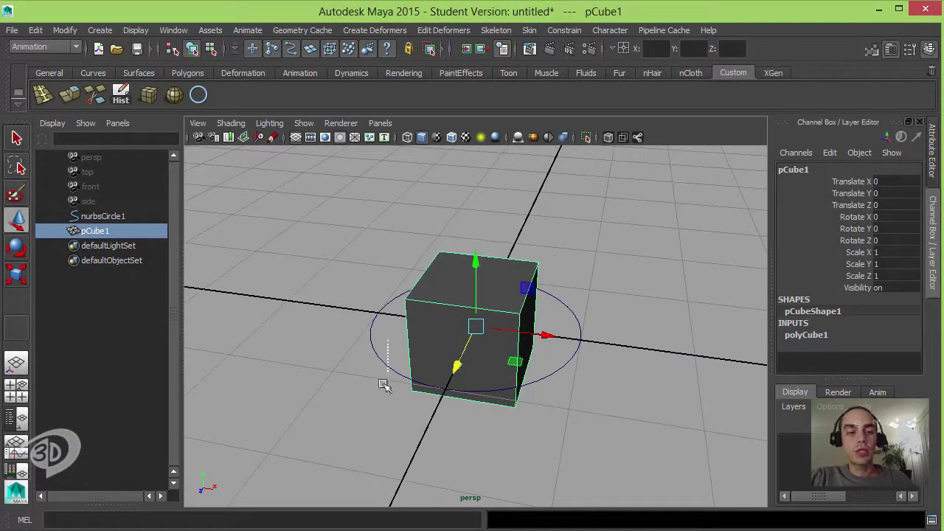
- Select all control vertices of nurbsCircle1 and move them along X until the curve sits beside the cube
left_click(412, 376)
left_click_drag(550, 324, 419, 285, "alt")
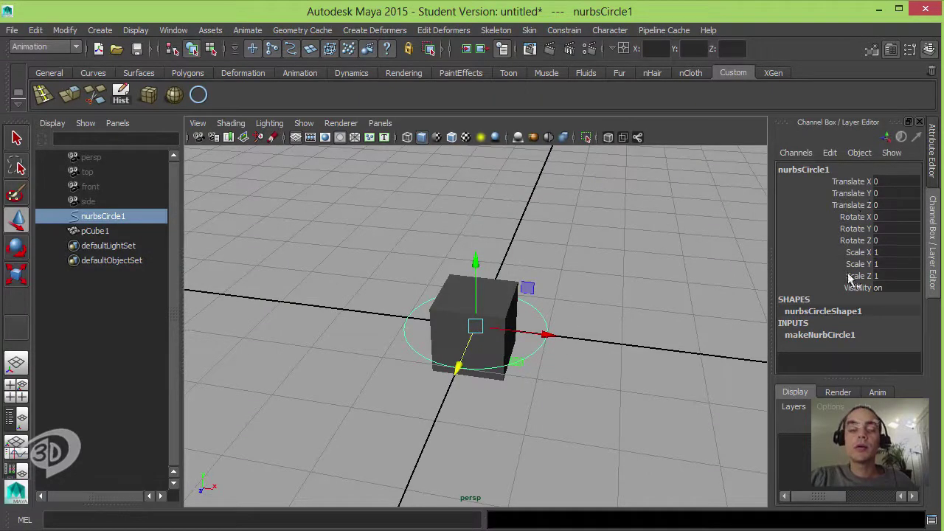
left_click_drag(454, 245, 464, 246, "alt")
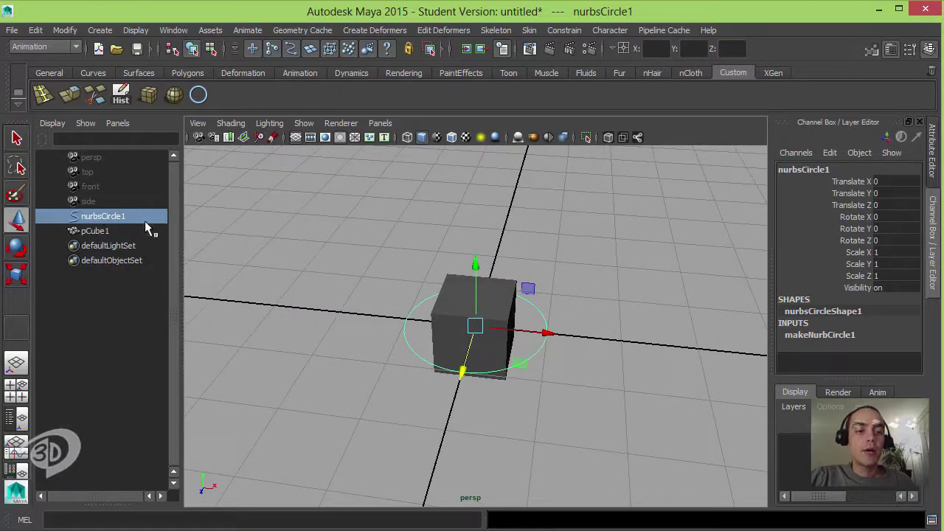
right_click_drag(596, 267, 531, 265)
left_click_drag(347, 266, 305, 263, "alt")
left_click_drag(288, 225, 668, 331)
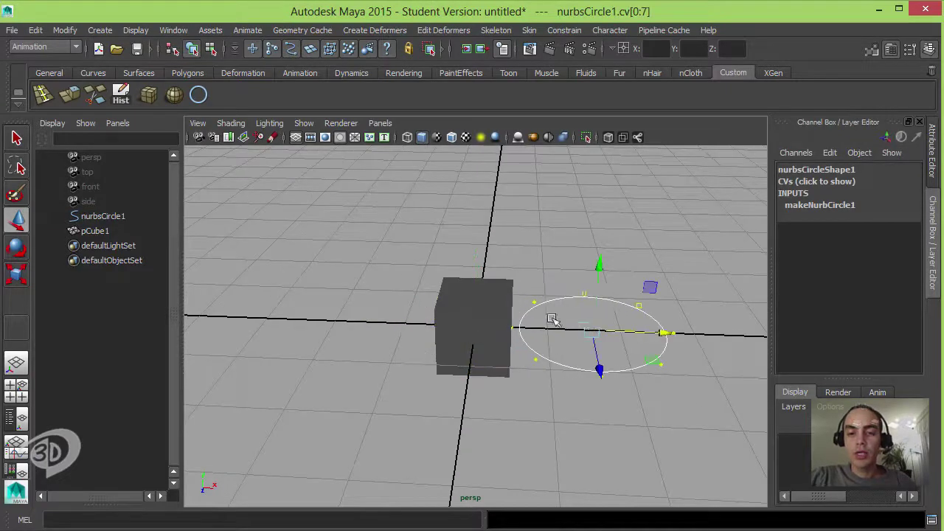
left_click_drag(548, 317, 693, 357, "alt")
- Move the circle's CV nearest the cube inward along X, and scale the two opposite side CVs apart
left_click(510, 328)
mouse_move(590, 310)
left_mouse_down("alt")
mouse_move(598, 315)
mouse_move(597, 295)
left_mouse_up("alt")
left_click(592, 323)
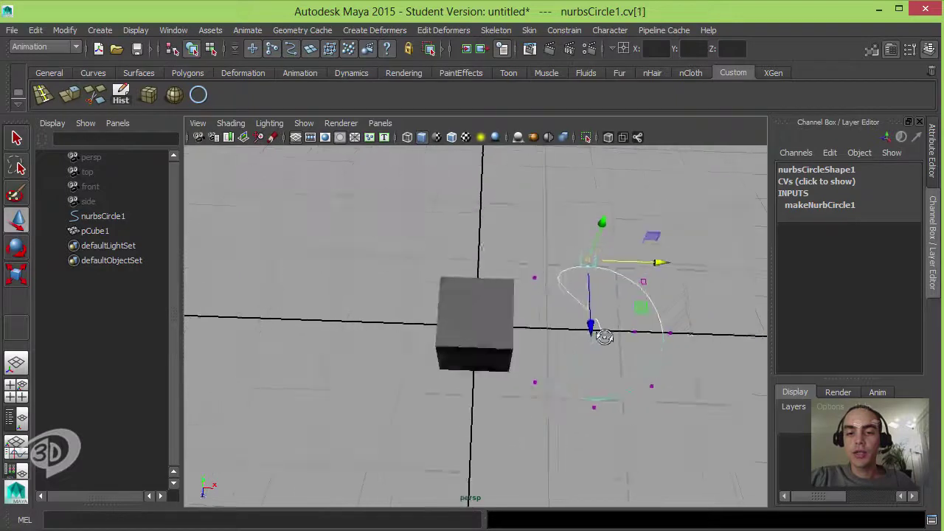
key("r")
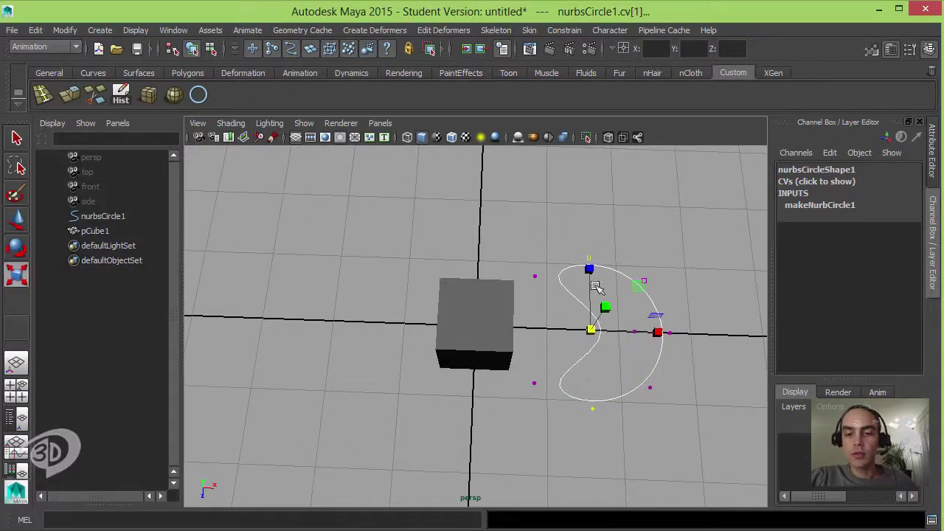
left_click_drag(593, 270, 616, 291)
- Move the circle's CV farthest from the cube inward along X and return to object mode with the curve selected
left_click(667, 330)
key("w")
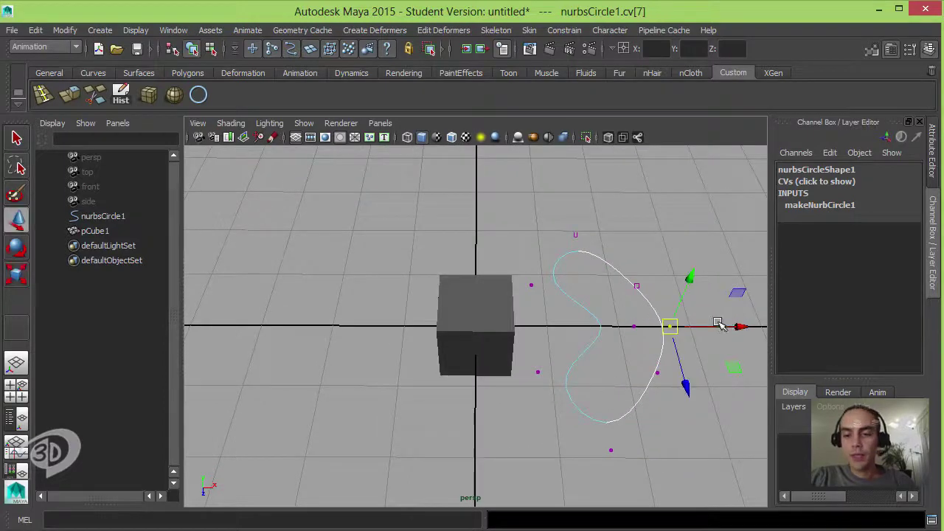
left_click_drag(738, 326, 645, 332)
right_click_drag(633, 267, 680, 279)
right_click_drag(632, 317, 628, 251)
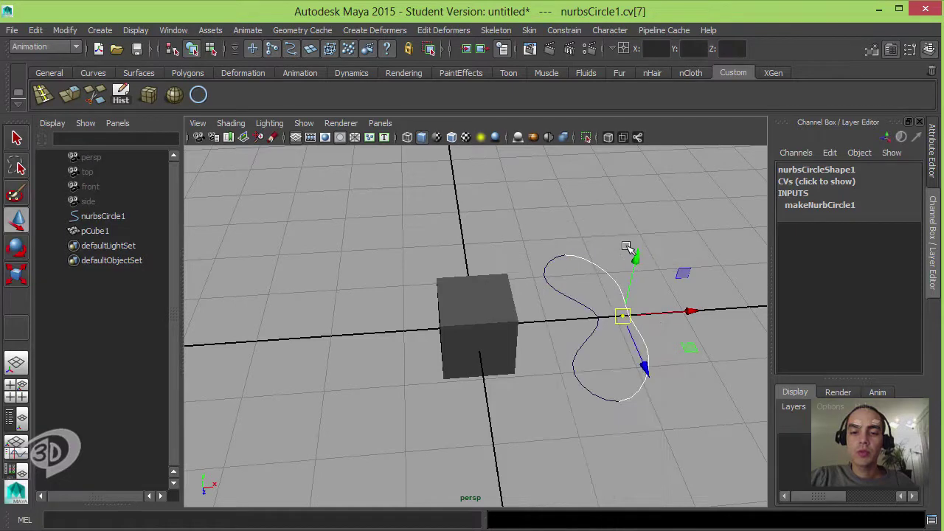
left_click(617, 253)
left_click(590, 291)
left_click_drag(590, 291, 606, 317, "alt")
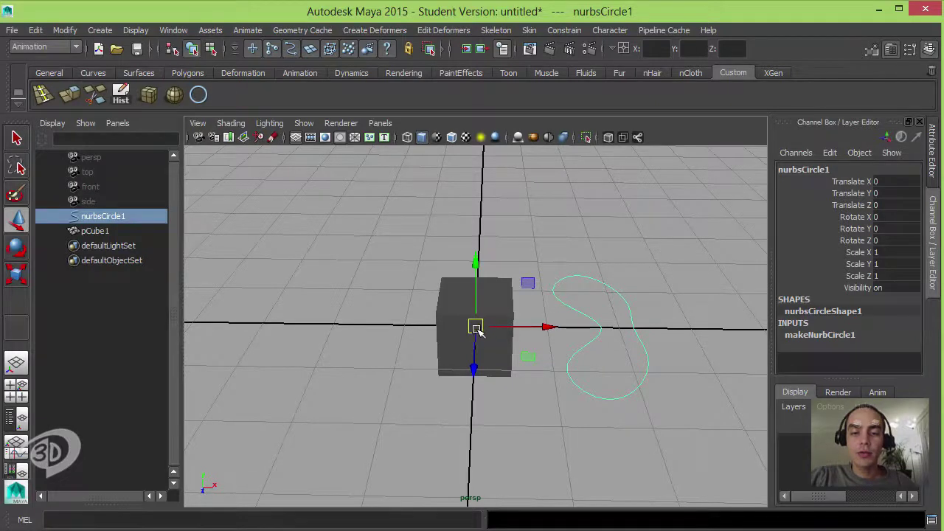
- Try rotating the reshaped curve about its pivot at the origin, then undo the rotation
key("e")
left_click_drag(548, 325, 599, 349)
key("ctrl+z")
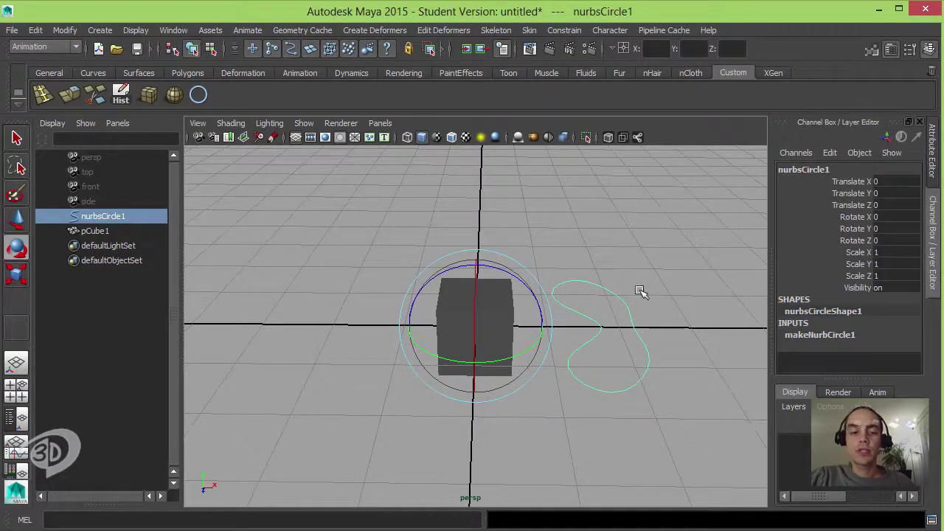
left_click_drag(611, 306, 588, 296, "alt")
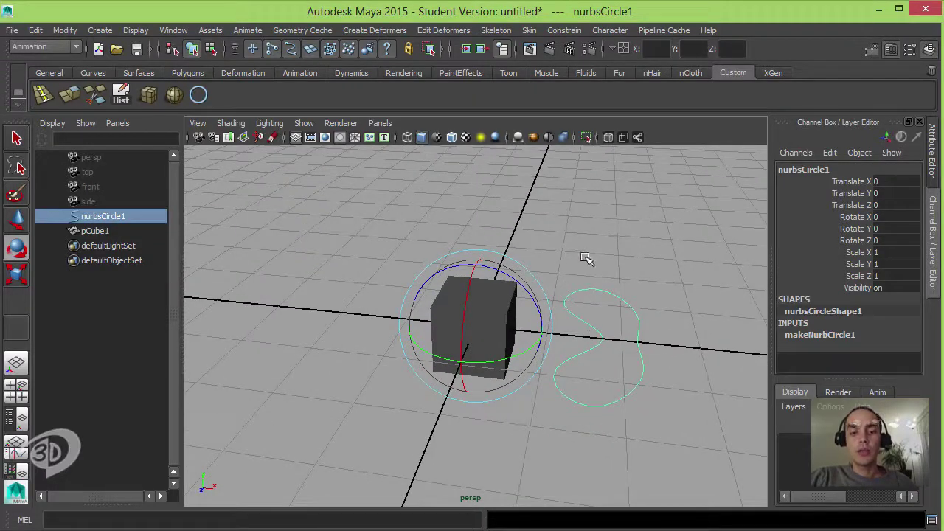
left_click(583, 264)
left_click_drag(576, 249, 605, 313)
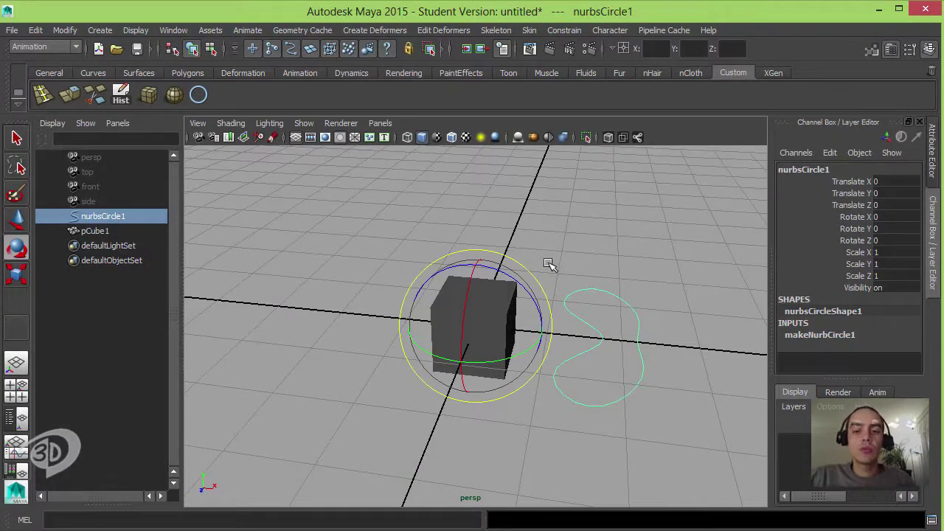
- Orient-constrain pCube1 to nurbsCircle1 and clear the selection
key("q")
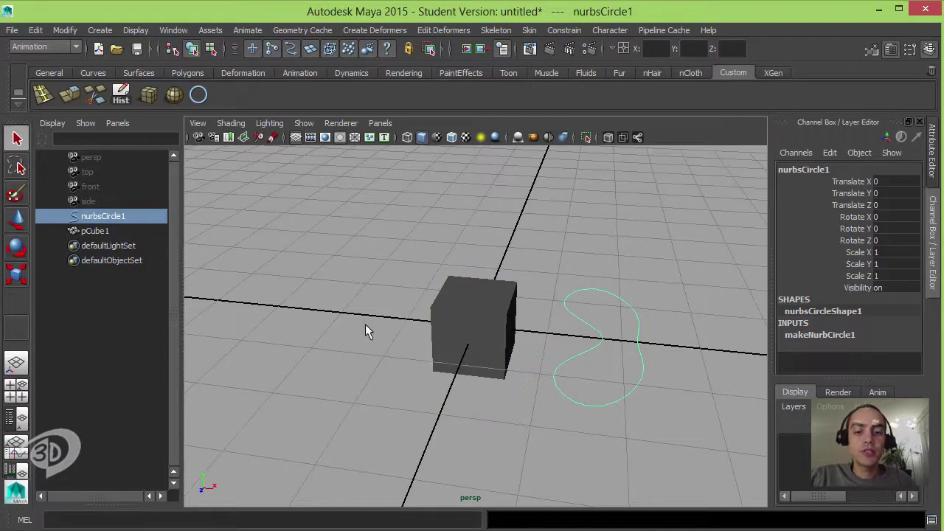
left_click(500, 288, "shift")
left_click(550, 29)
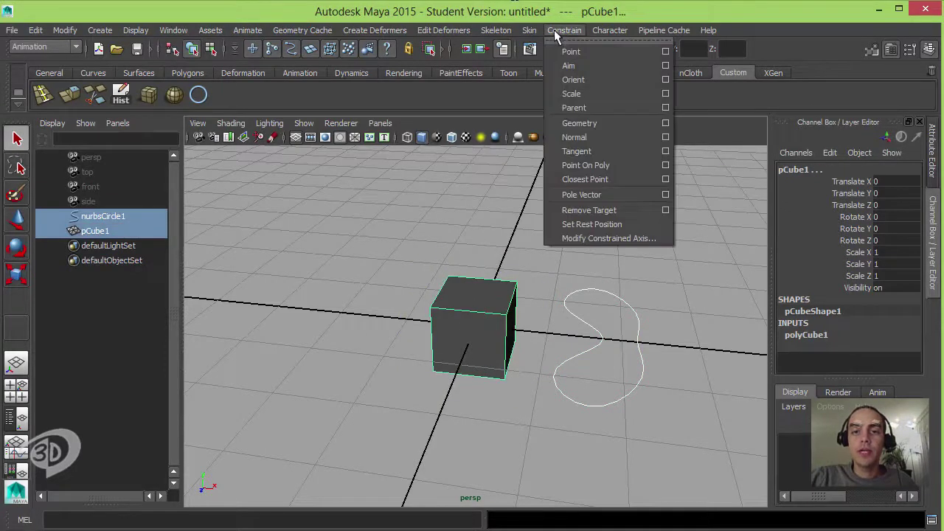
left_click(573, 81)
left_click(588, 261)
- Test the orient constraint by rotating the curve, undo the rotation, and inspect the cube's rotate channels
left_click(612, 341)
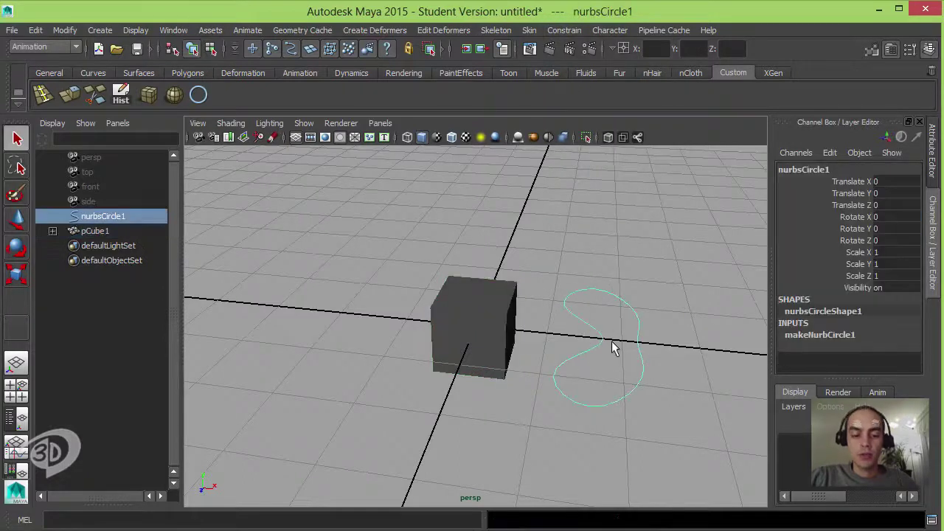
key("e")
left_click_drag(535, 312, 497, 310)
key("ctrl+z")
key("ctrl+z")
key("ctrl+z")
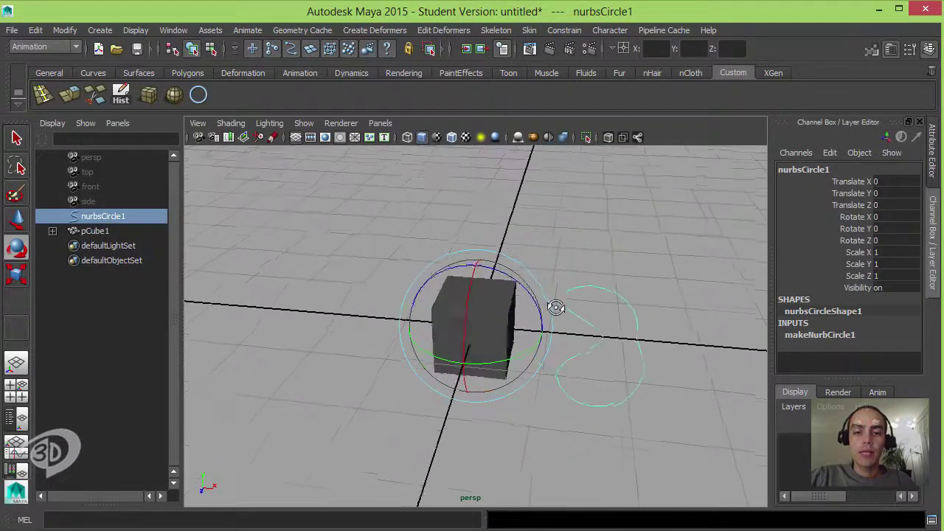
left_click(482, 308)
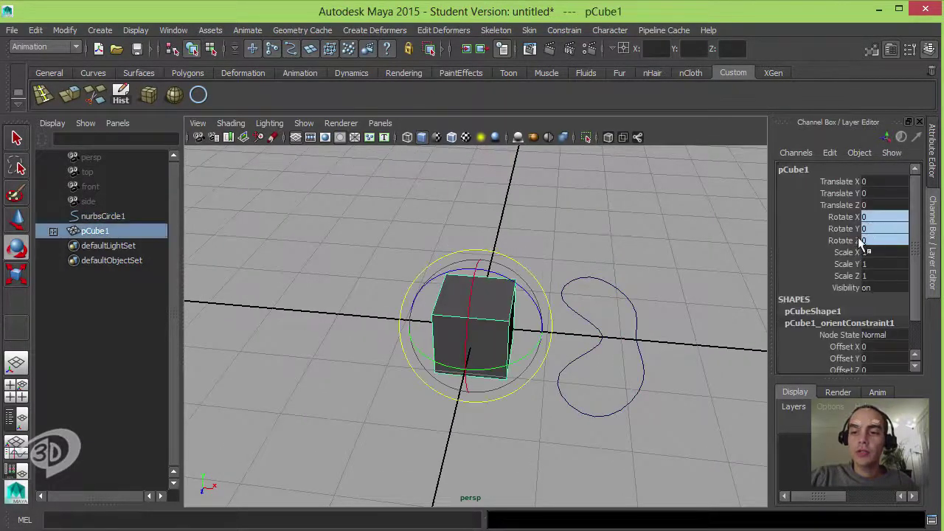
- Move nurbsCircle1 away from the cube to about 1.941 in Translate X
left_click(604, 340)
key("w")
left_click_drag(561, 336, 697, 340)
left_click_drag(617, 250, 479, 241, "alt")
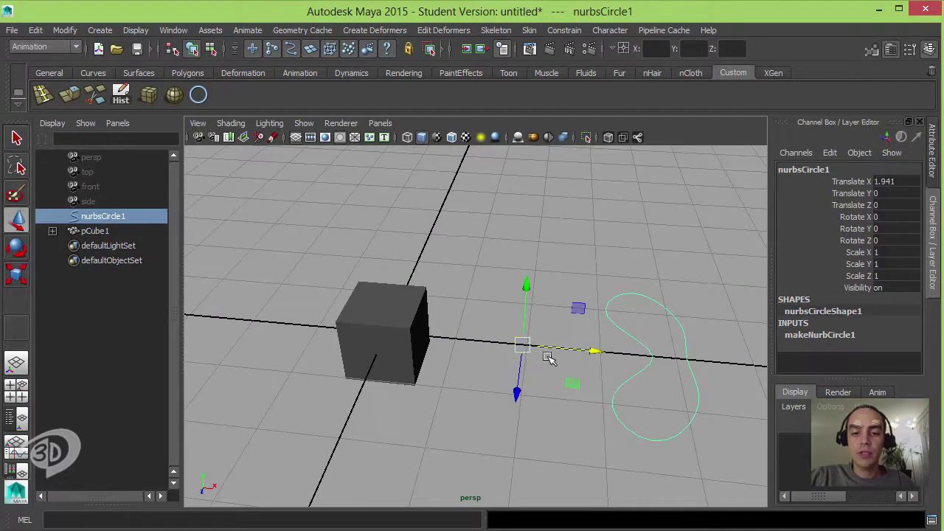
left_click_drag(549, 357, 562, 241, "alt")
- Rotate nurbsCircle1 freely to about 19.76, -20.251, 57.699 to turn the constrained cube with it
key("e")
key("w")
key("ctrl+z")
key("e")
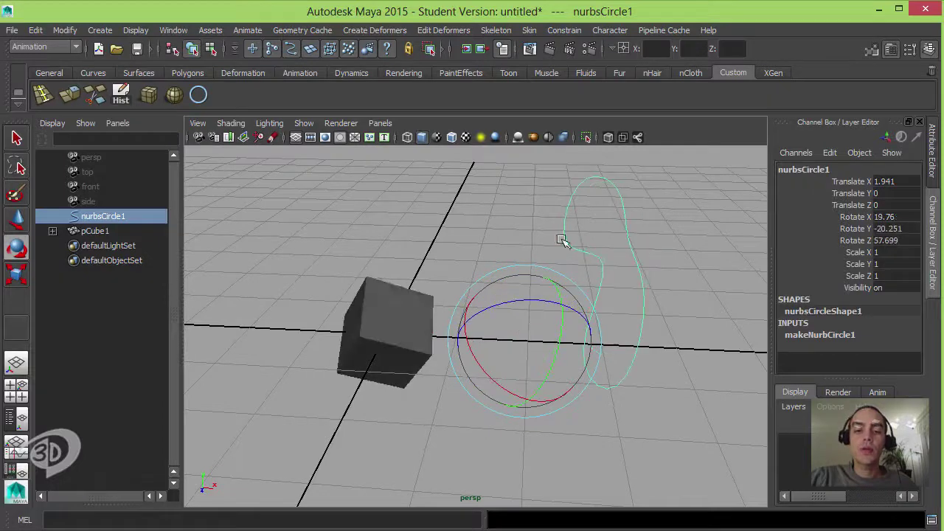
left_click_drag(476, 356, 496, 351, "alt")
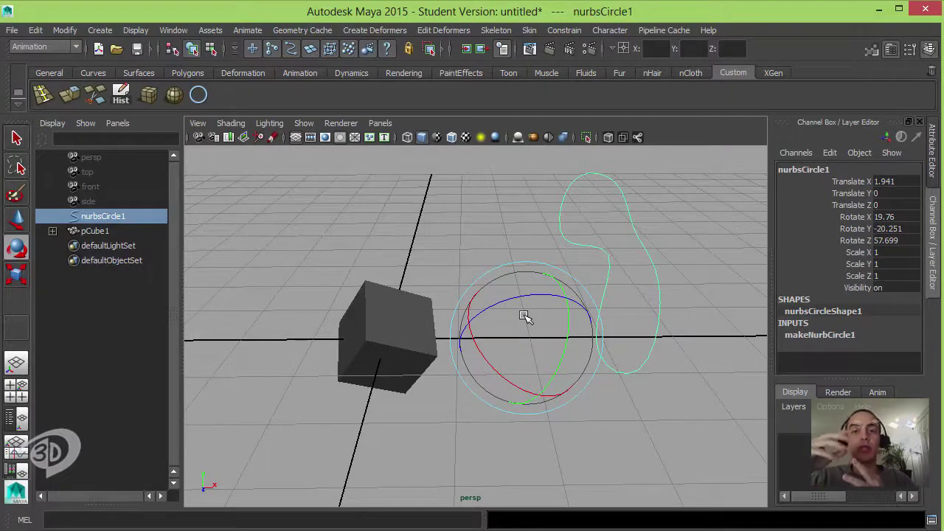
- Expand pCube1 in the Outliner to show its orient constraint and rotate nurbsCircle1 to about 0.493, -11.071, 18.233
left_click(52, 231)
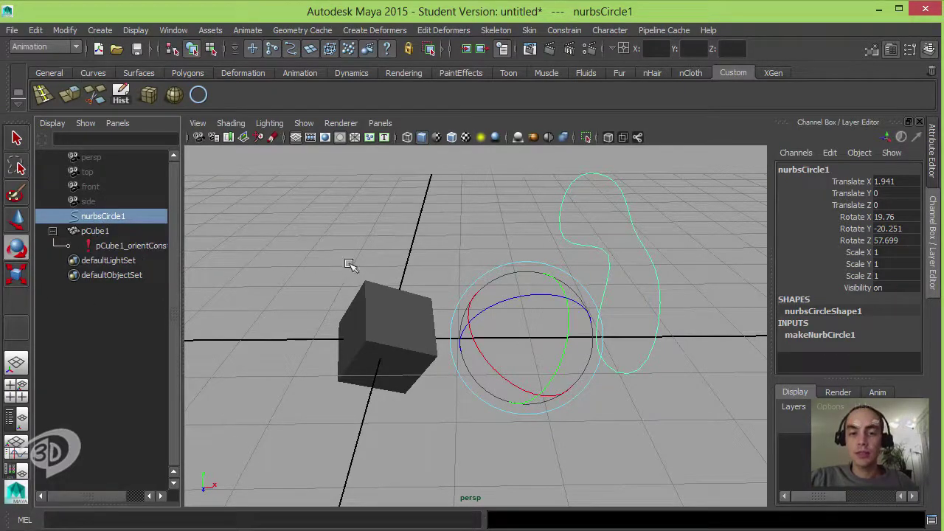
left_click_drag(350, 265, 441, 293, "alt")
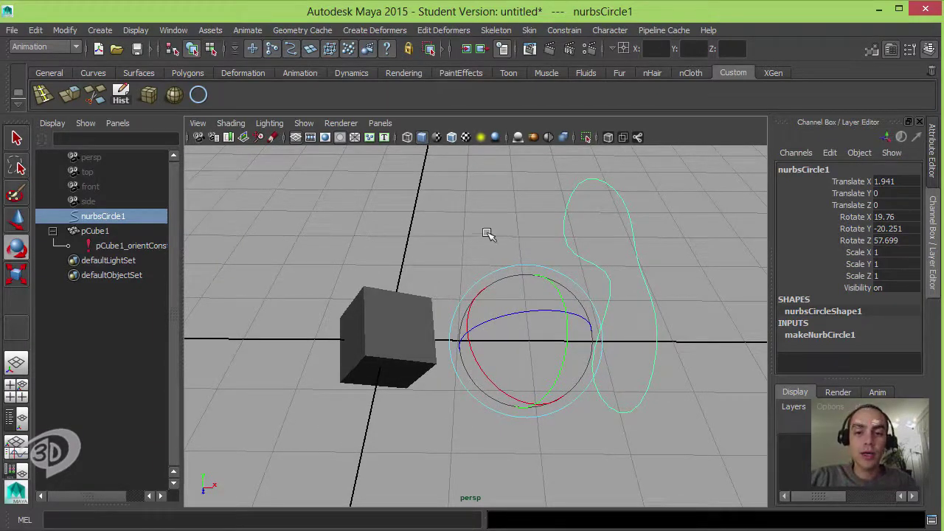
left_click_drag(539, 336, 558, 327)
- Move the pivot of pCube1 well outside the cube, on the side away from the curve
left_click(411, 315)
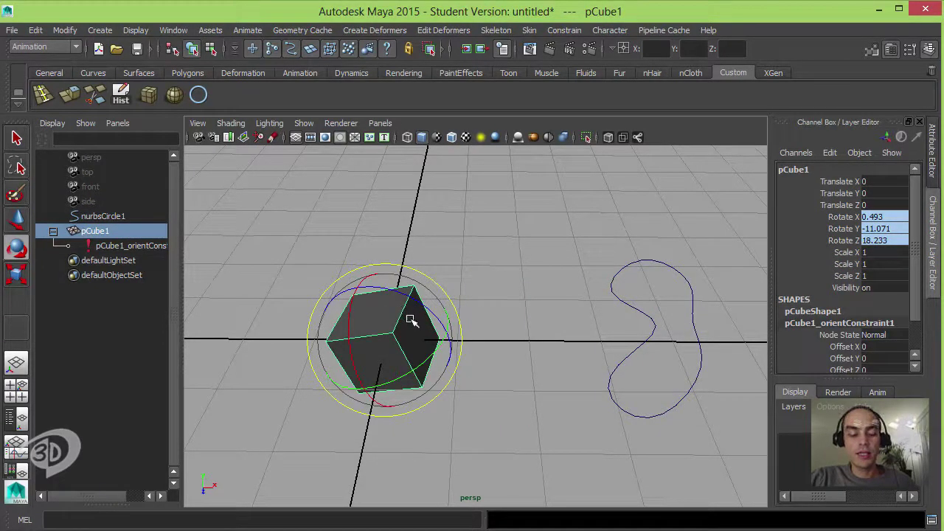
key("w")
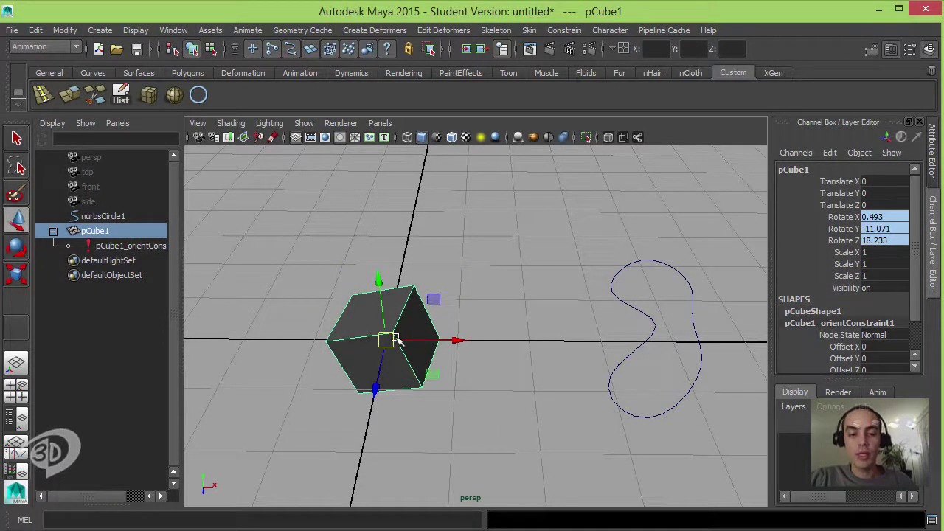
key("d")
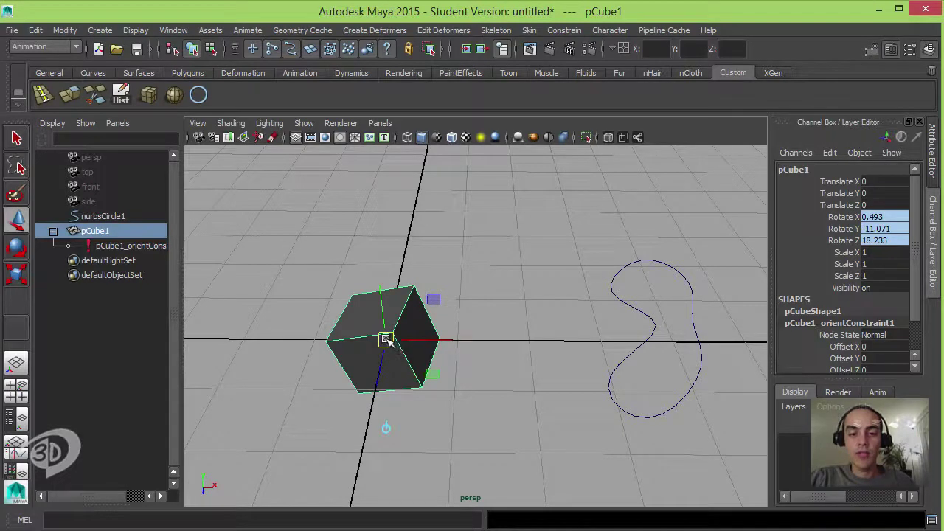
left_click_drag(385, 339, 251, 267)
key("d")
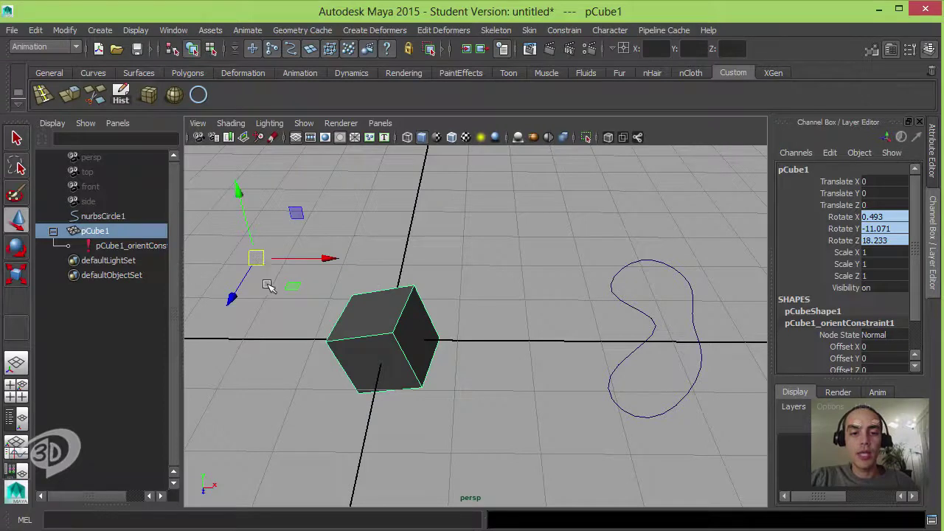
- Rotate nurbsCircle1 to about -16.603, 15.602, 80.686 to swing the cube around its offset pivot
left_click(643, 298)
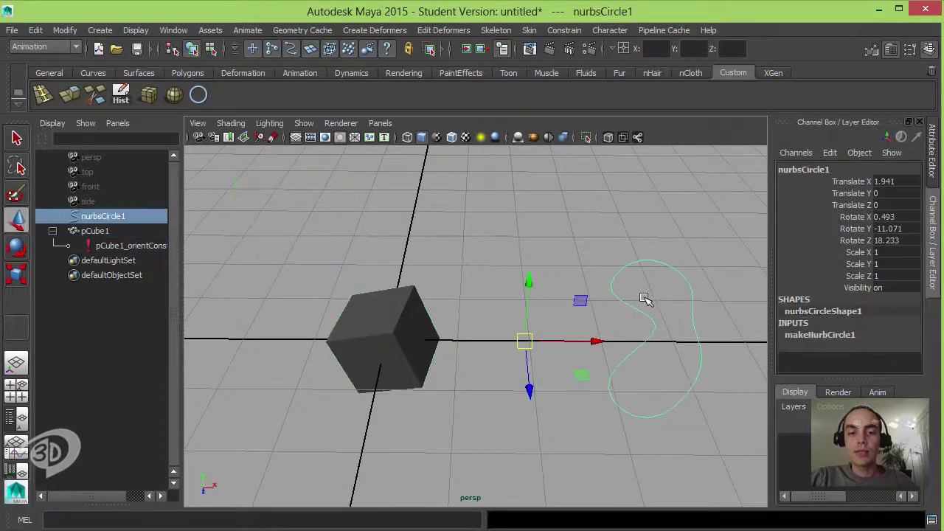
key("e")
left_click_drag(565, 329, 413, 288)
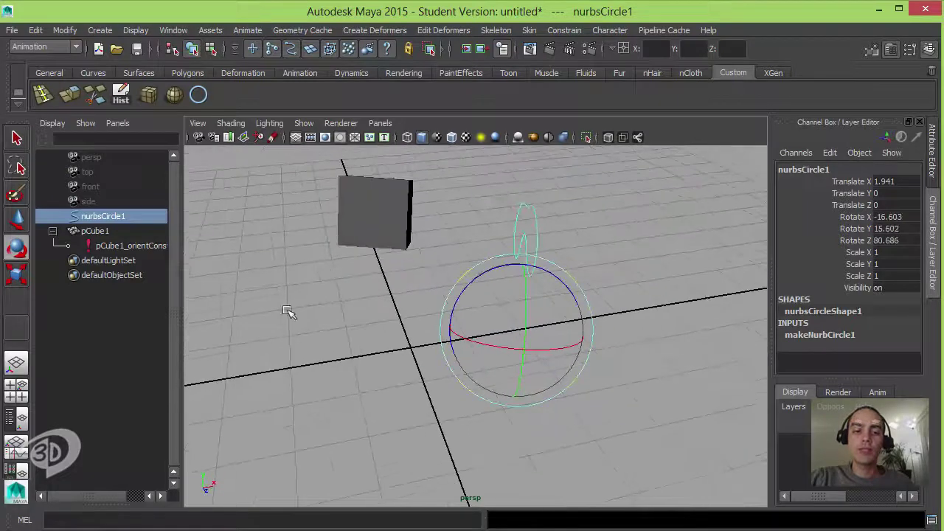
- Turn on the rotate pivot display for pCube1 and reselect nurbsCircle1
left_click(345, 217)
left_click_drag(377, 246, 335, 249, "alt")
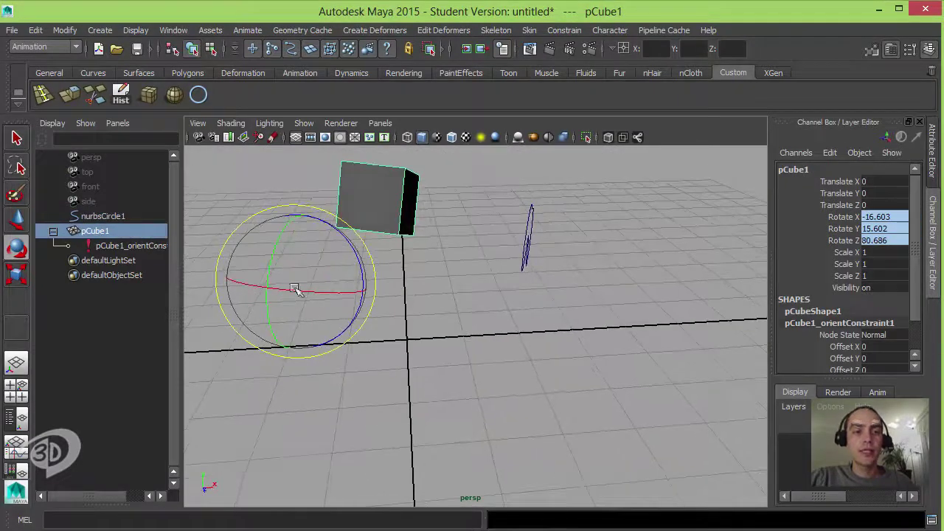
left_click(136, 31)
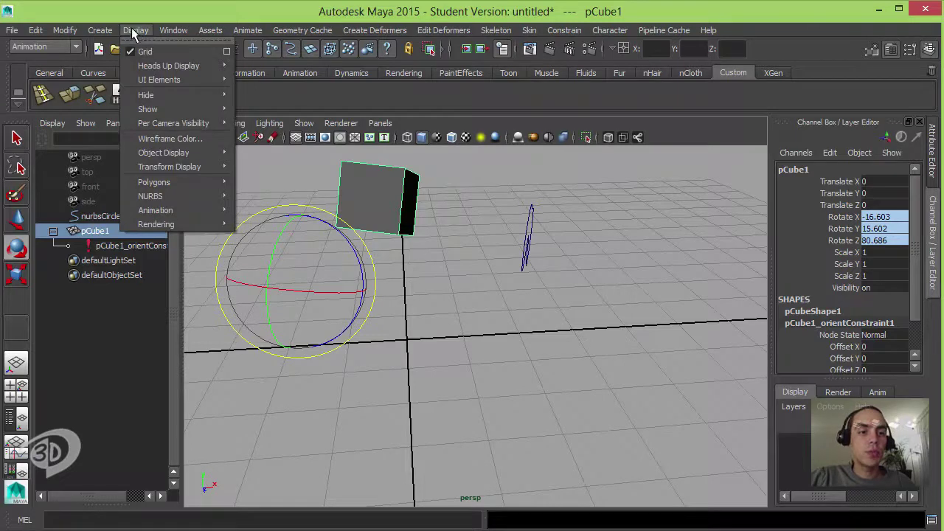
mouse_move(174, 157)
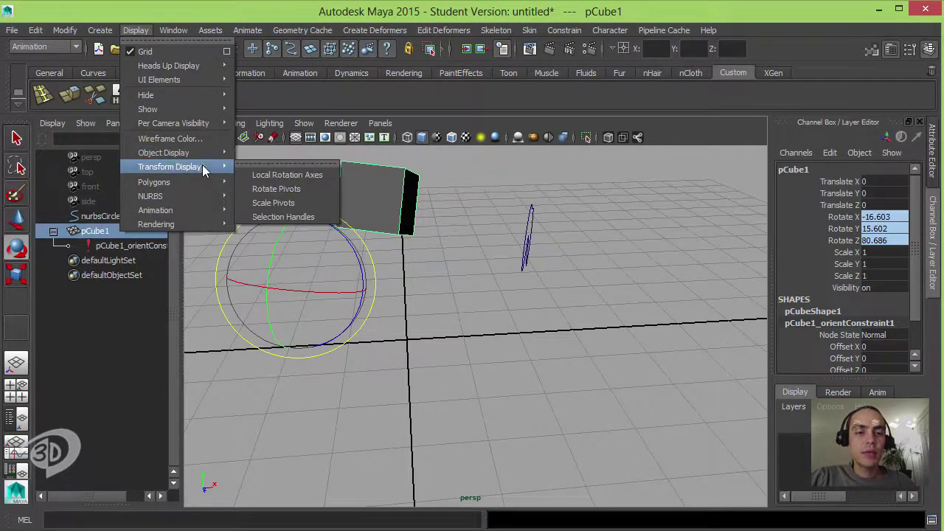
left_click(302, 189)
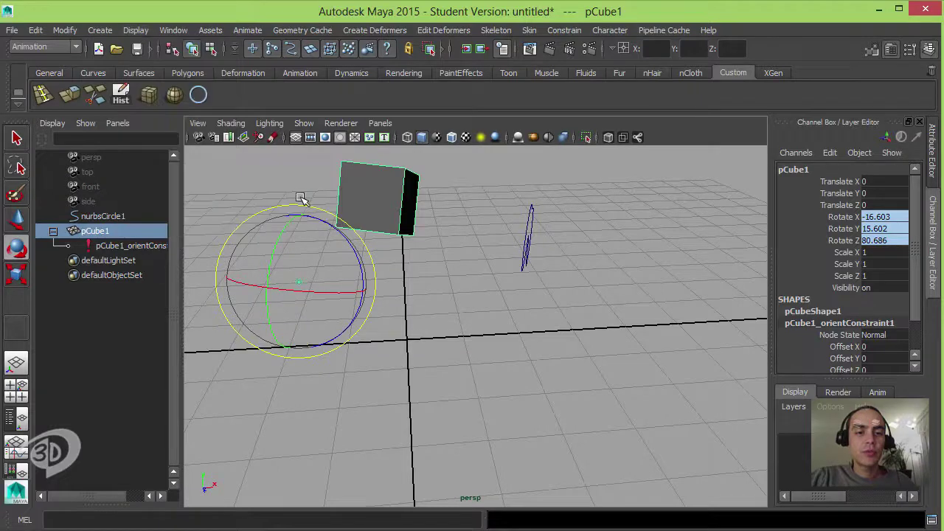
left_click(340, 295)
left_click_drag(324, 300, 565, 249, "alt")
left_click(546, 254)
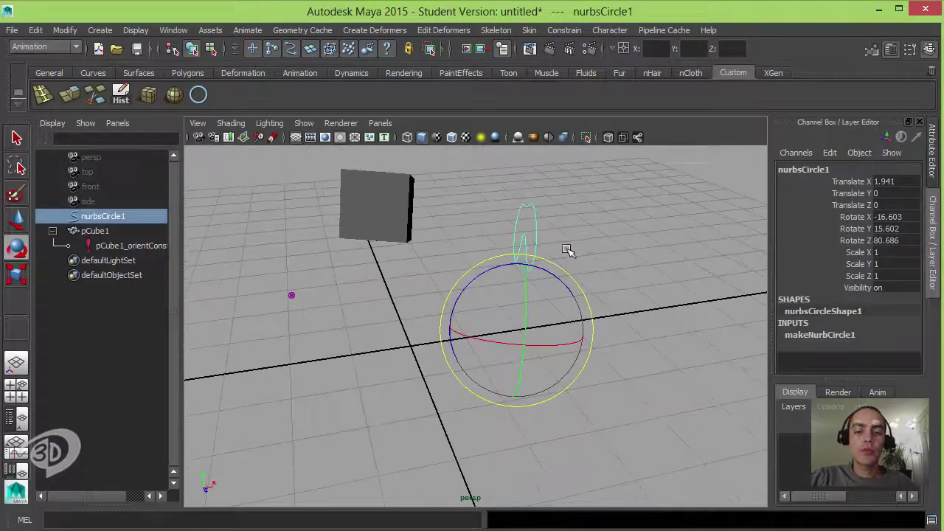
- Turn on the rotate pivot display for nurbsCircle1
left_click(173, 30)
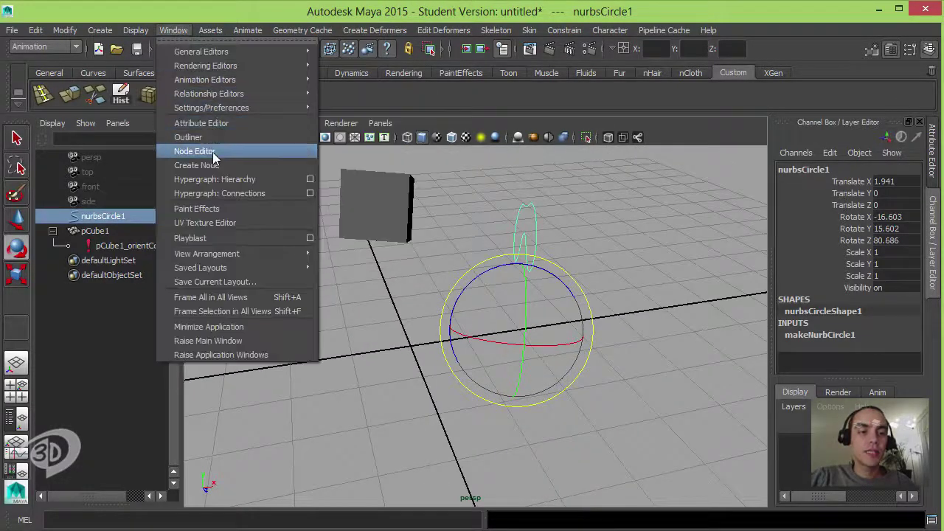
mouse_move(122, 33)
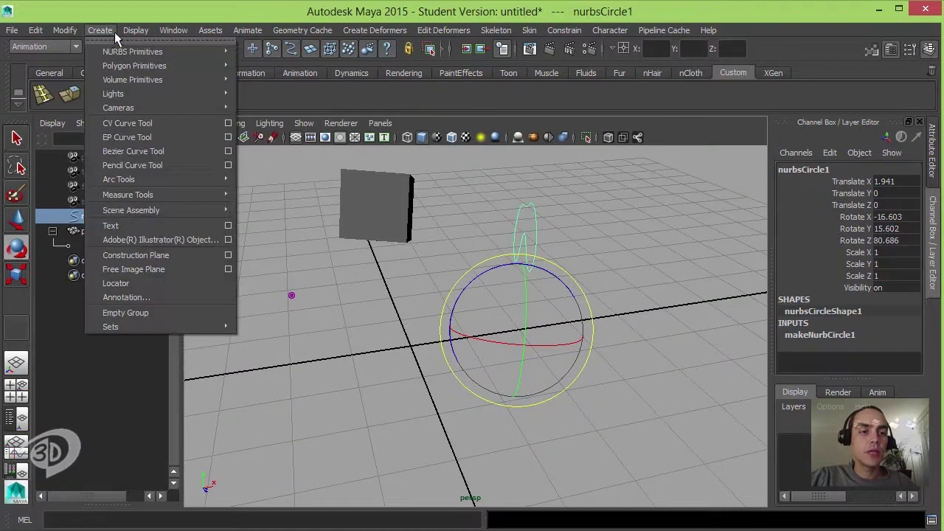
mouse_move(171, 169)
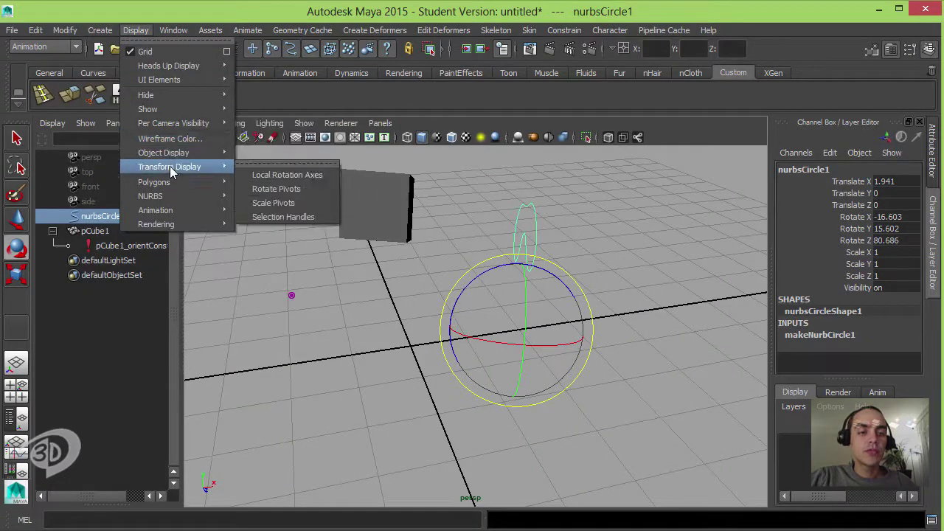
left_click(276, 186)
- Rotate nurbsCircle1 to about -11.184, 4.455, 81.709 so the cube turns around its own offset pivot
left_click(538, 238)
left_click_drag(537, 236, 497, 223, "alt")
left_click_drag(500, 204, 577, 252)
left_click_drag(499, 278, 490, 300, "alt")
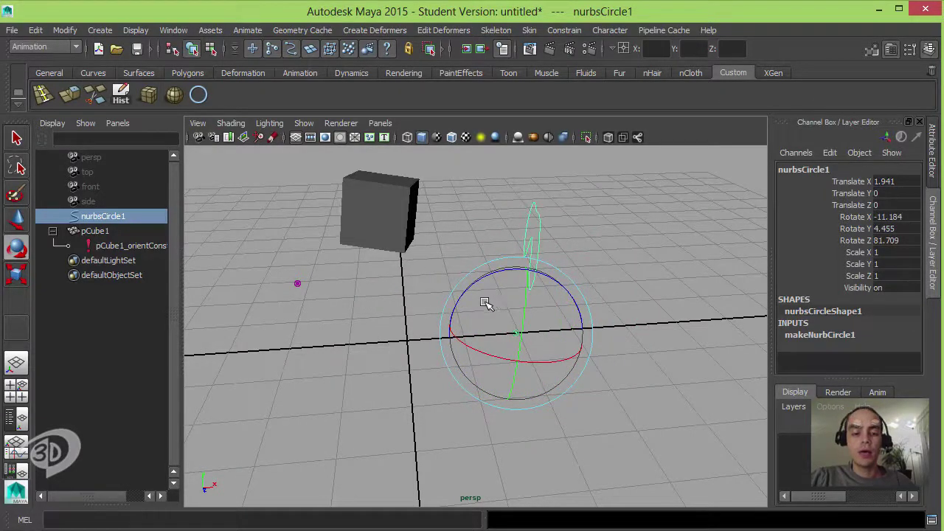
- Rotate nurbsCircle1 further to about 16.939, -10.522, 38.656, swinging the constrained cube down towards the grid
key("w")
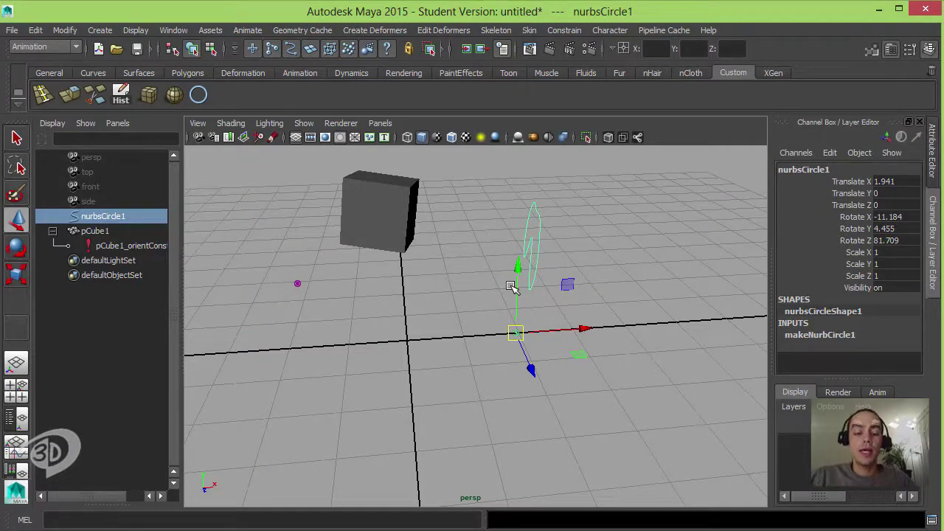
key("e")
left_click_drag(514, 289, 550, 307)
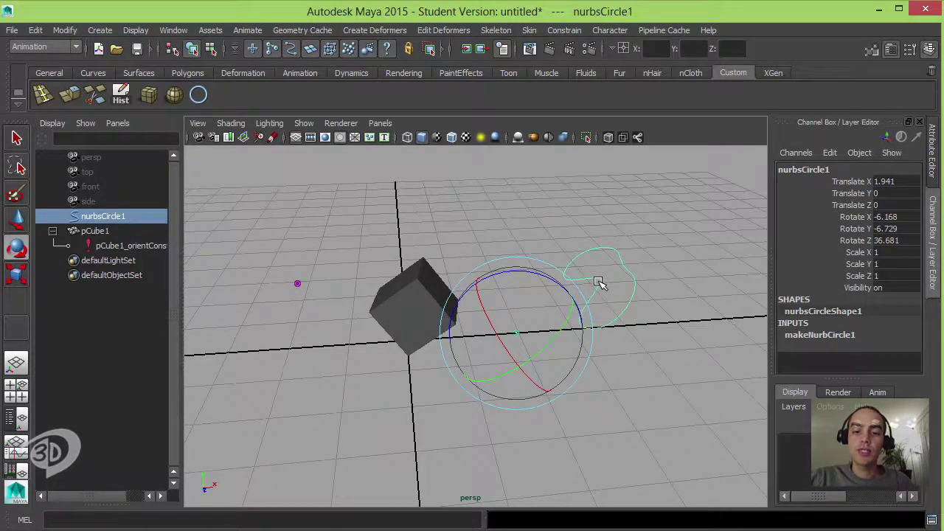
left_click_drag(537, 320, 630, 264)
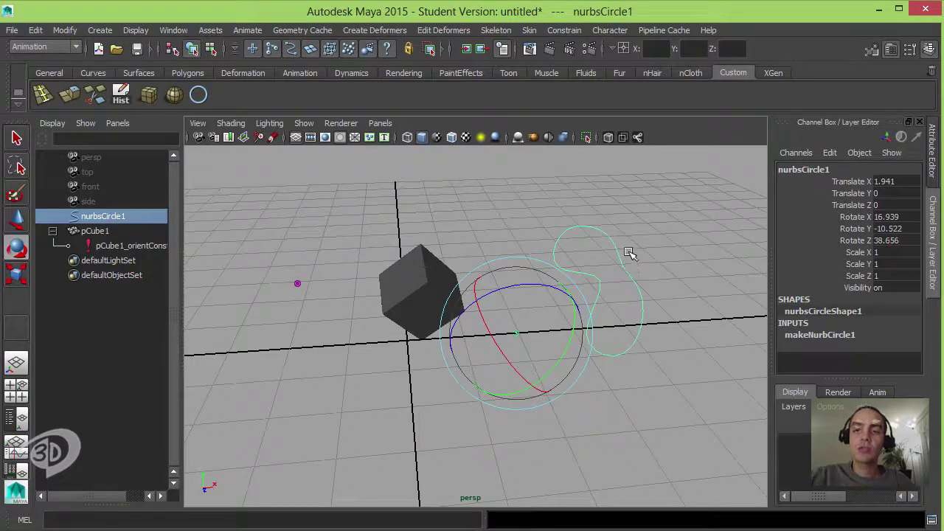